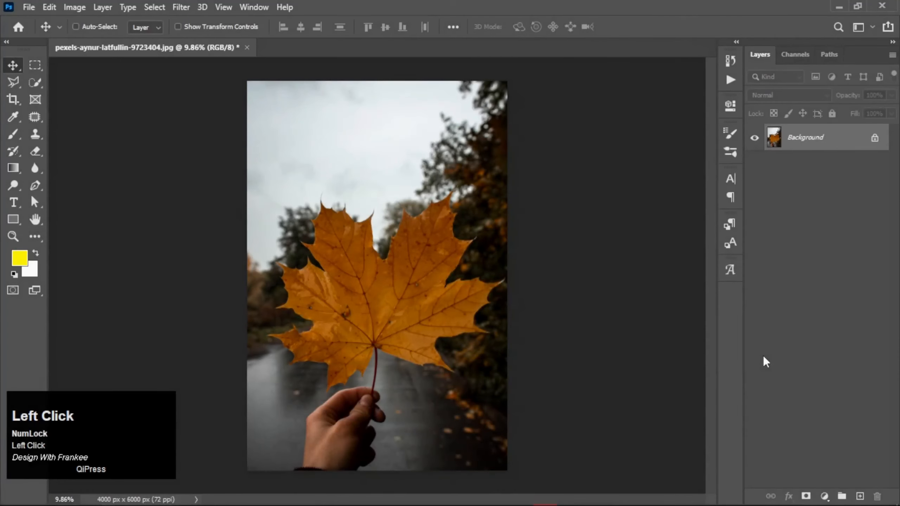
Select the whole orange maple leaf with the Quick Selection tool, including its lower-left lobe.
key(ctrl+0)
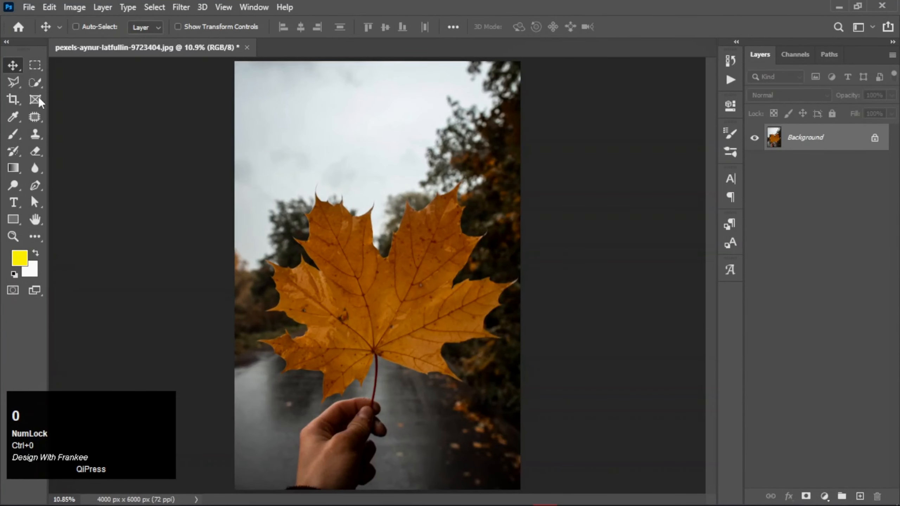
right_click(33, 84)
click(64, 98)
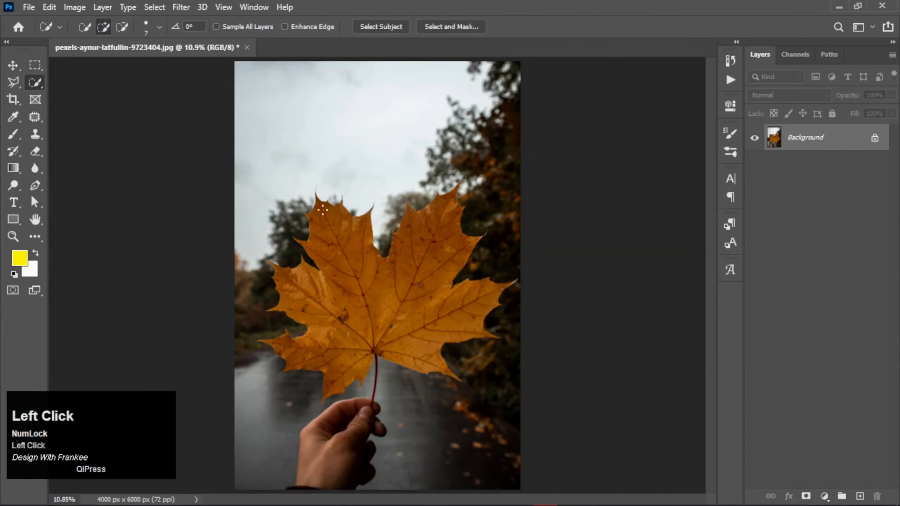
mouse_move(322, 210)
mouse_down()
mouse_move(339, 235)
mouse_move(333, 304)
mouse_move(291, 288)
mouse_up()
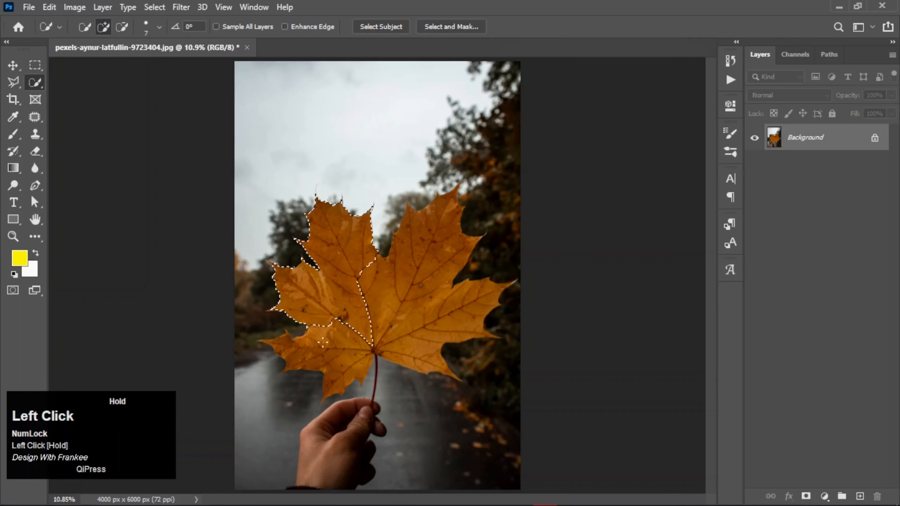
mouse_move(279, 345)
mouse_down()
mouse_move(345, 361)
mouse_move(424, 327)
mouse_move(445, 213)
mouse_up()
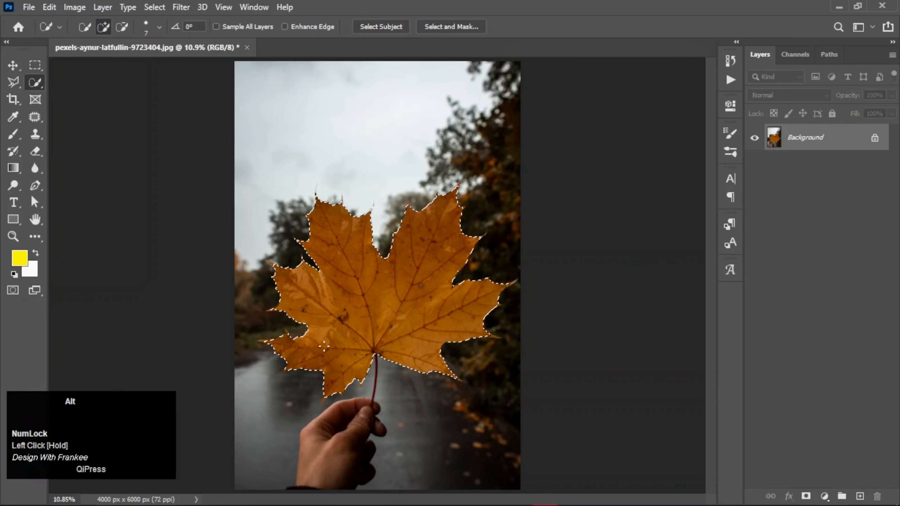
scroll(303, 244, up, 2)
drag(284, 340, 278, 335)
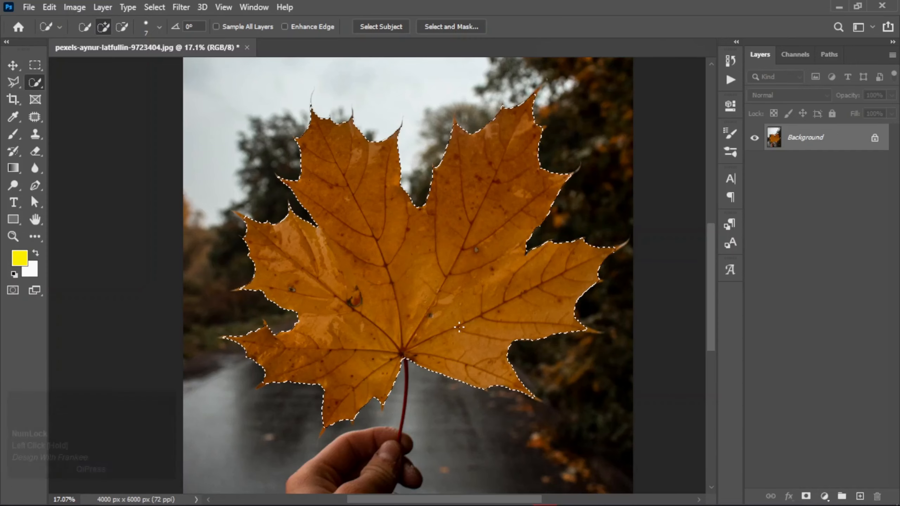
Add the upper part of the leaf's stem to the selection and trim the stray background along its edges.
scroll(407, 386, up, 3)
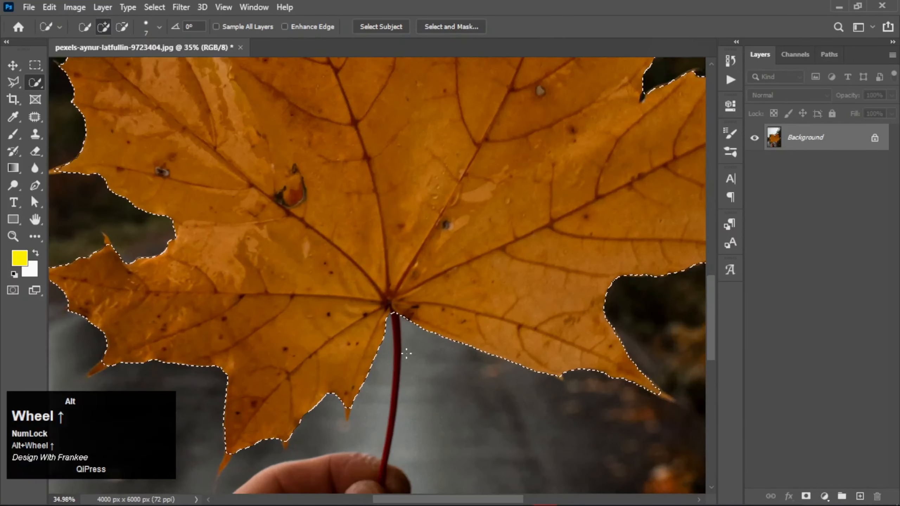
drag(395, 309, 388, 460)
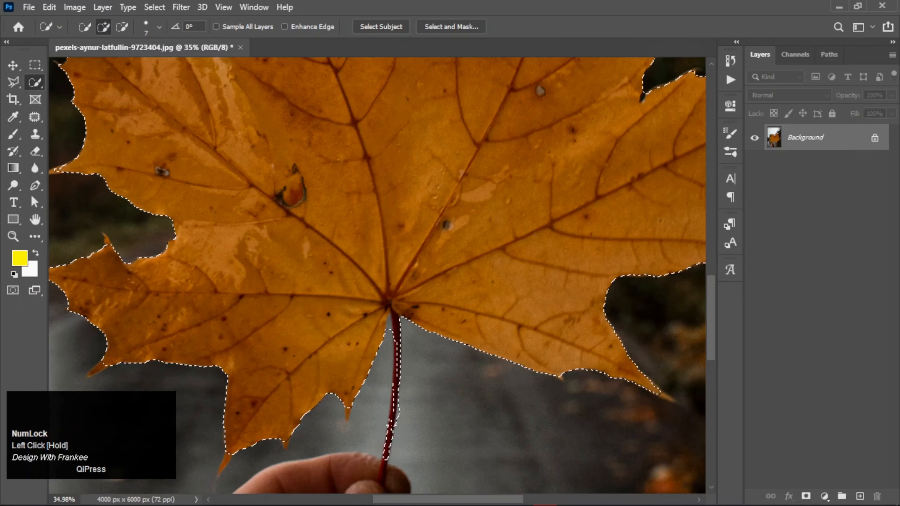
scroll(388, 443, up, 2)
scroll(388, 422, up, 1)
drag(403, 319, 405, 309)
drag(389, 236, 389, 232)
alt+click(383, 286)
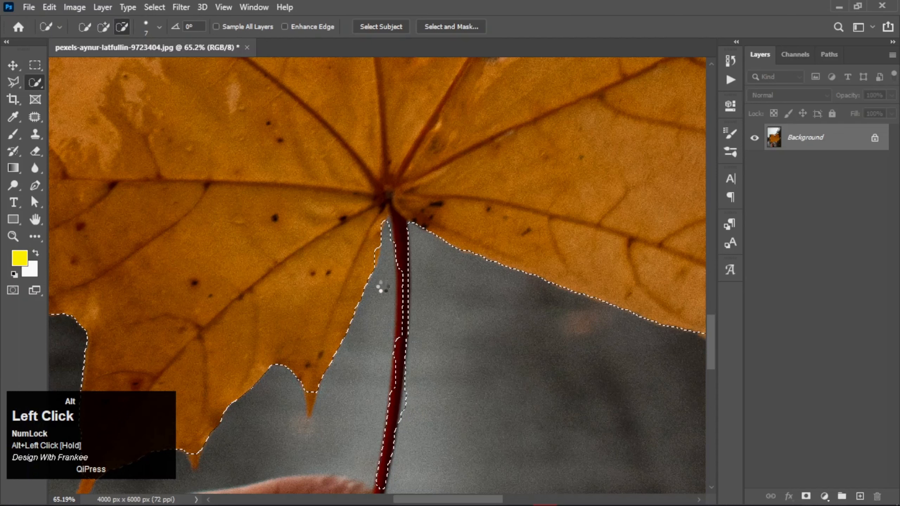
drag(401, 280, 401, 361)
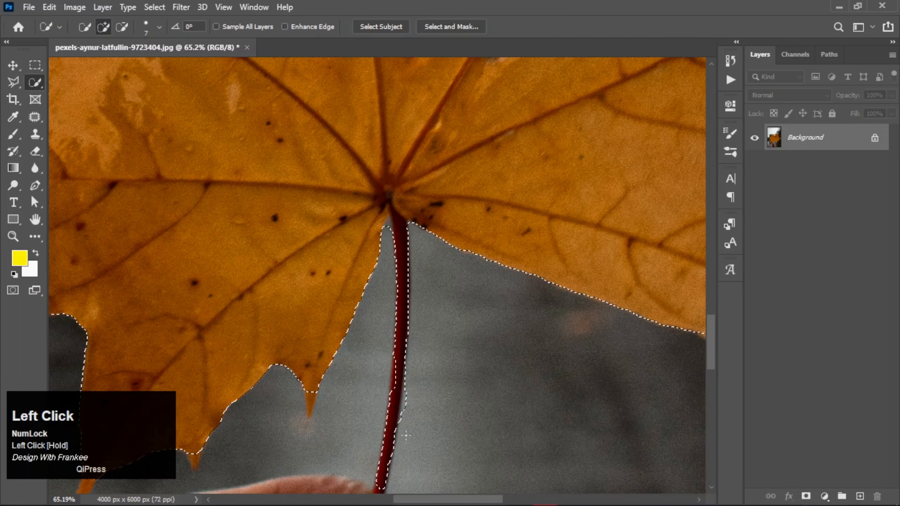
alt+click(405, 398)
drag(405, 398, 409, 385)
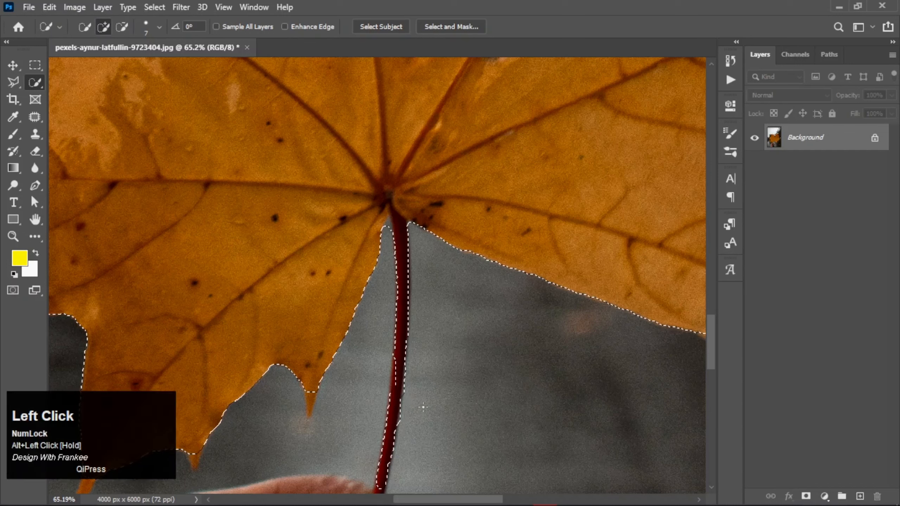
drag(397, 364, 394, 392)
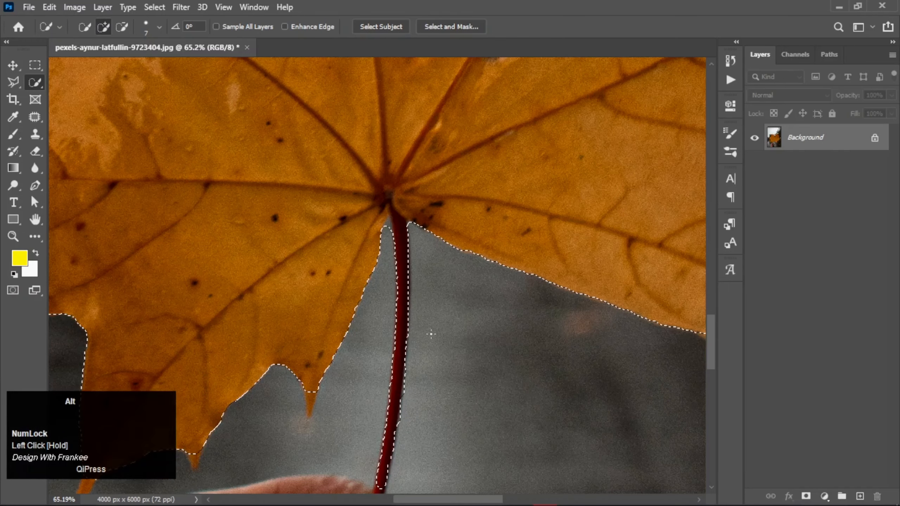
Extend the selection down the stem to where the fingers hold it, cleaning up its lower end.
scroll(431, 334, down, 1)
key(space)
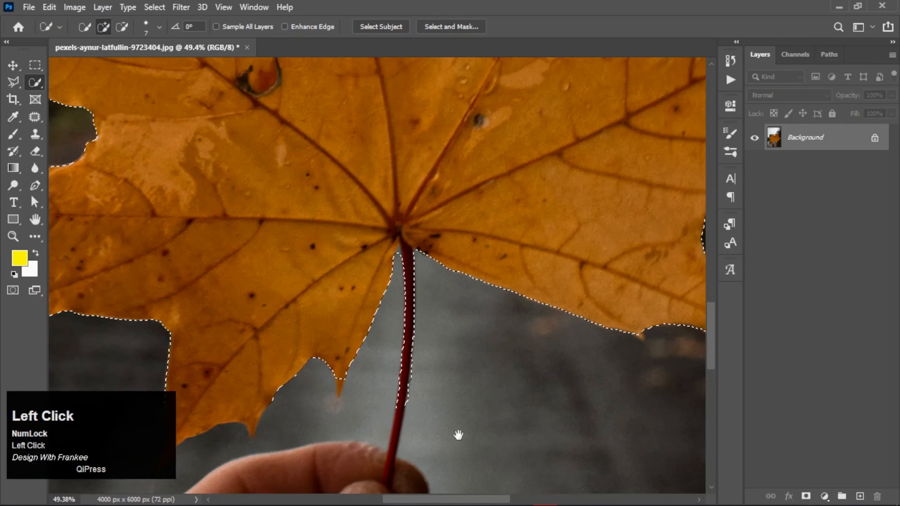
drag(458, 438, 465, 336)
drag(398, 378, 402, 369)
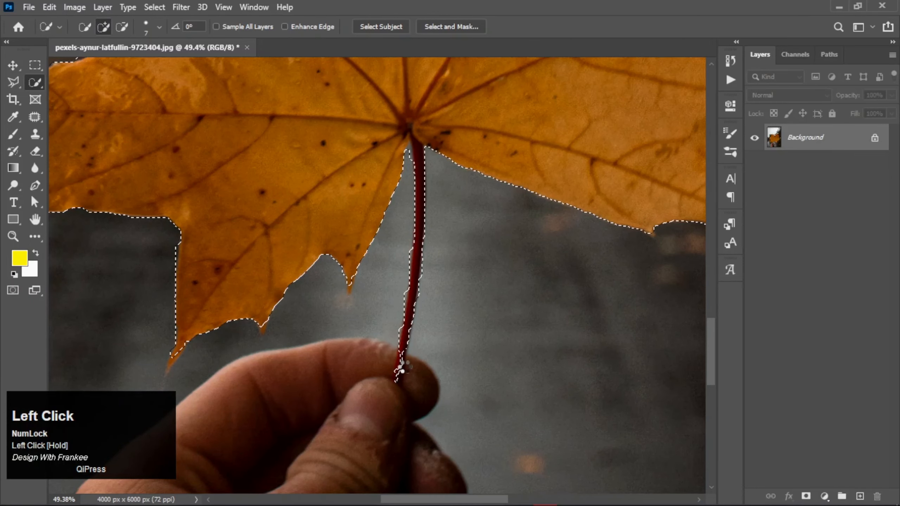
alt+scroll(402, 376, up, 4)
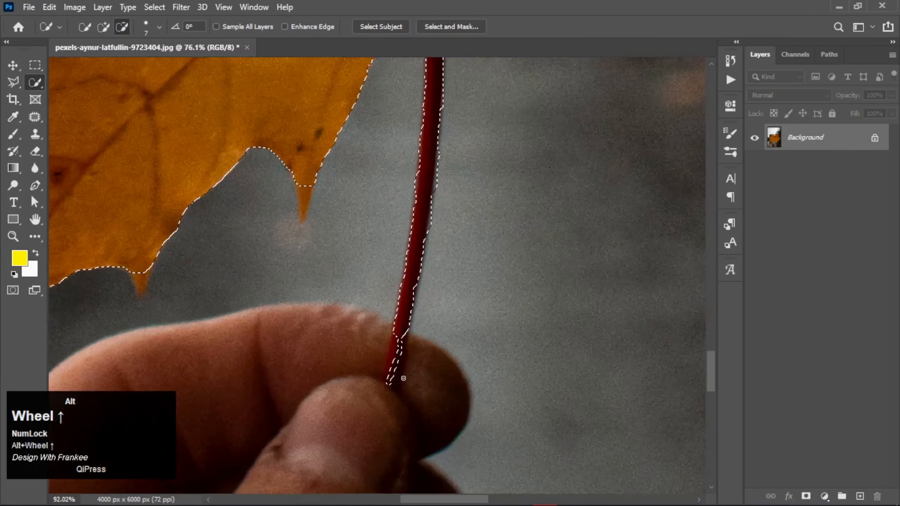
drag(387, 378, 408, 314)
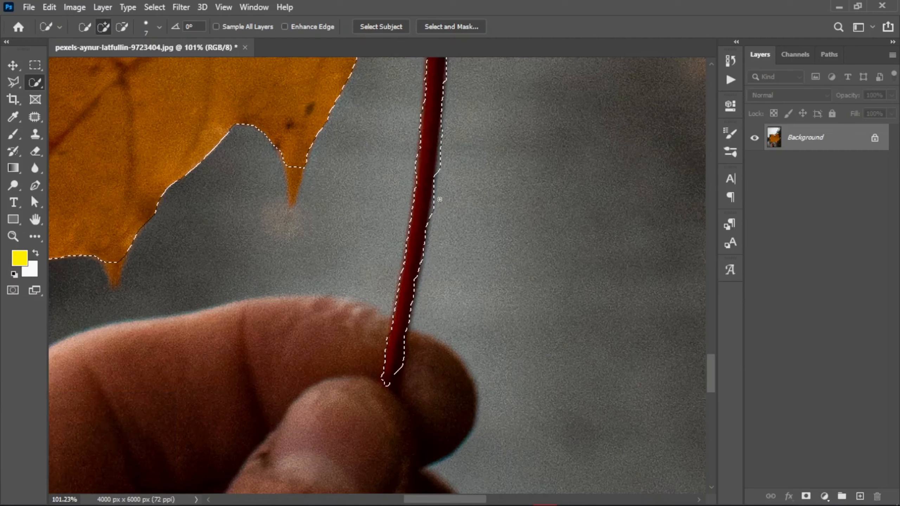
Add the missing pointed tips on the leaf's right side to the selection.
key(ctrl+0)
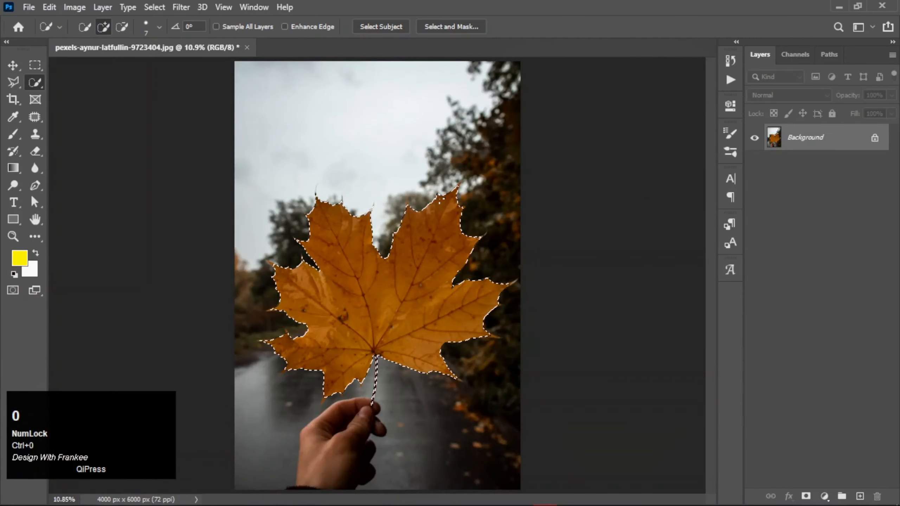
scroll(497, 348, up, 3)
scroll(497, 347, up, 1)
drag(488, 322, 475, 310)
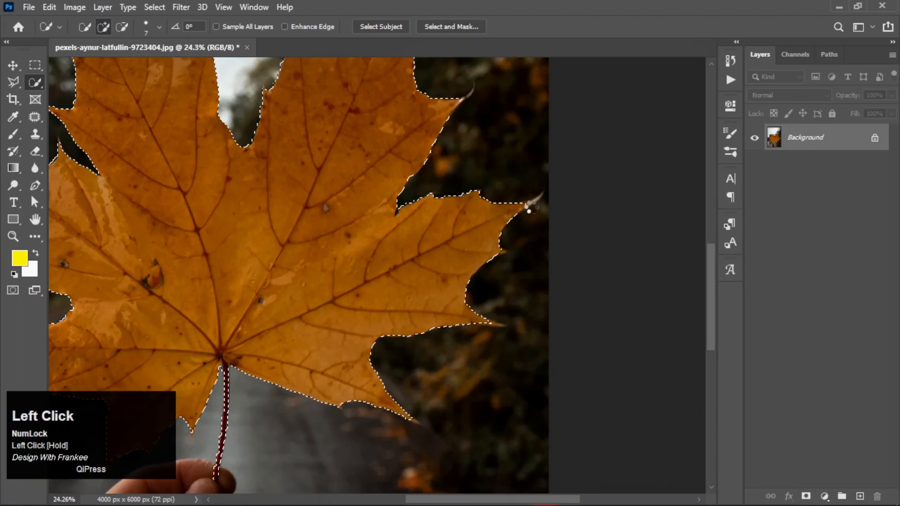
drag(524, 206, 514, 217)
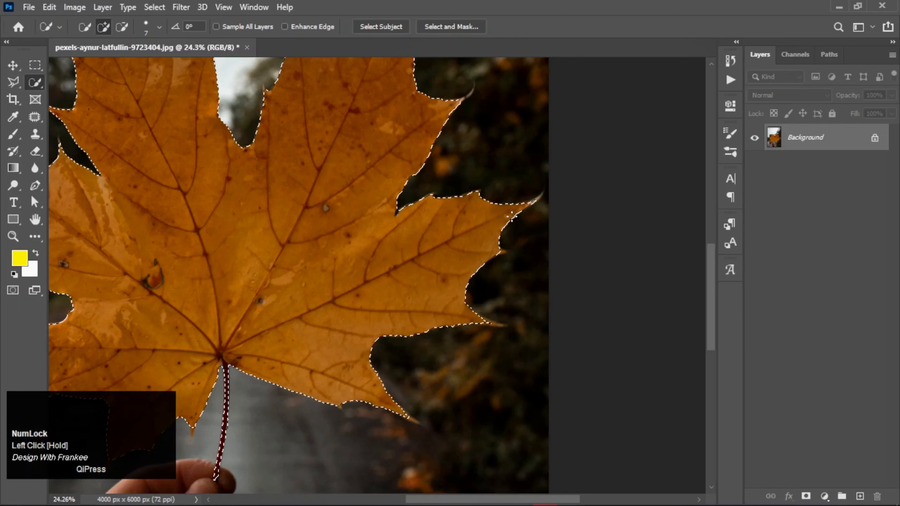
Copy the selected leaf and stem to a new layer and convert that layer to a Smart Object.
key(ctrl+0)
key(ctrl+j)
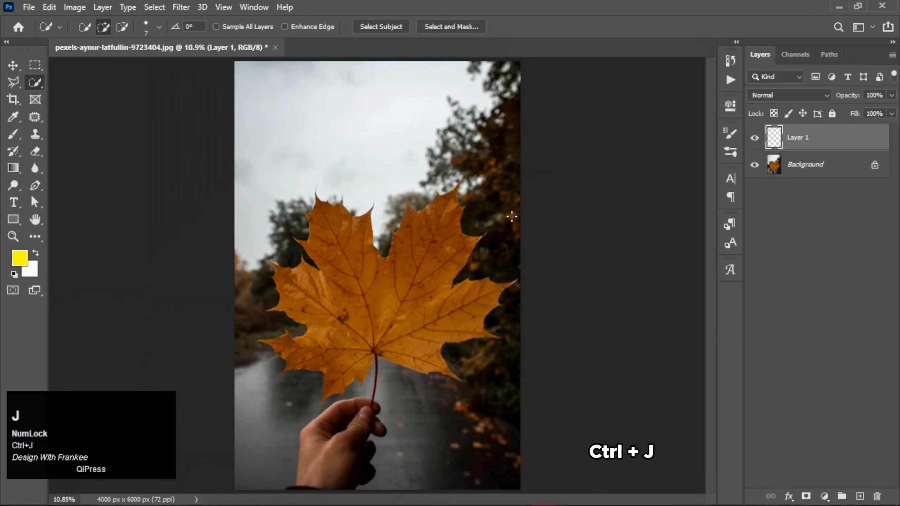
click(754, 165)
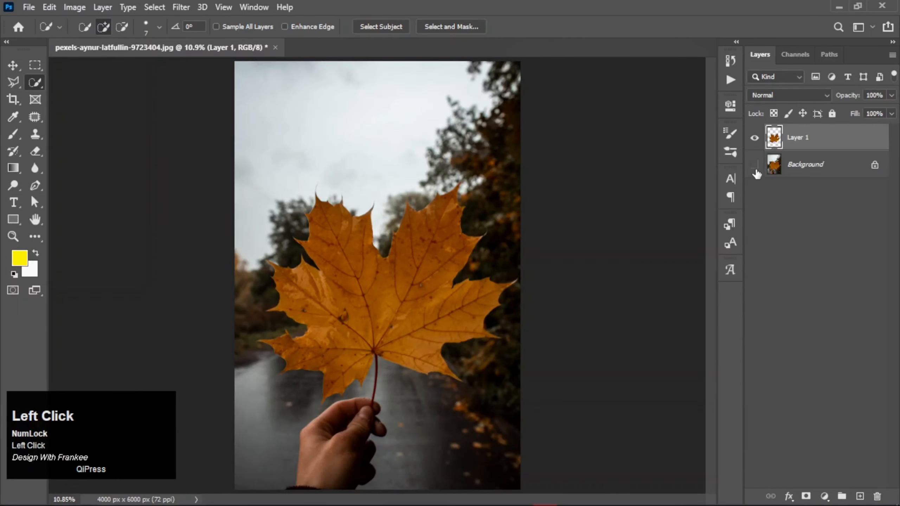
click(755, 166)
right_click(808, 144)
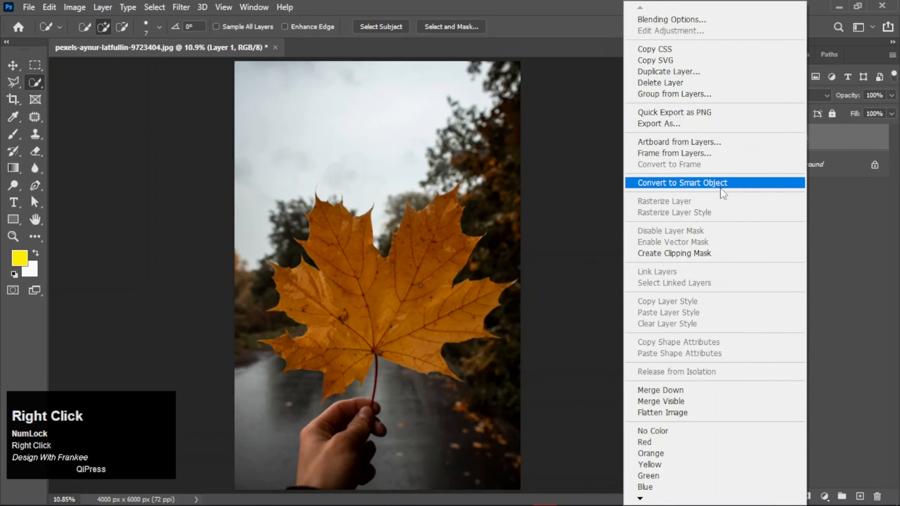
click(723, 183)
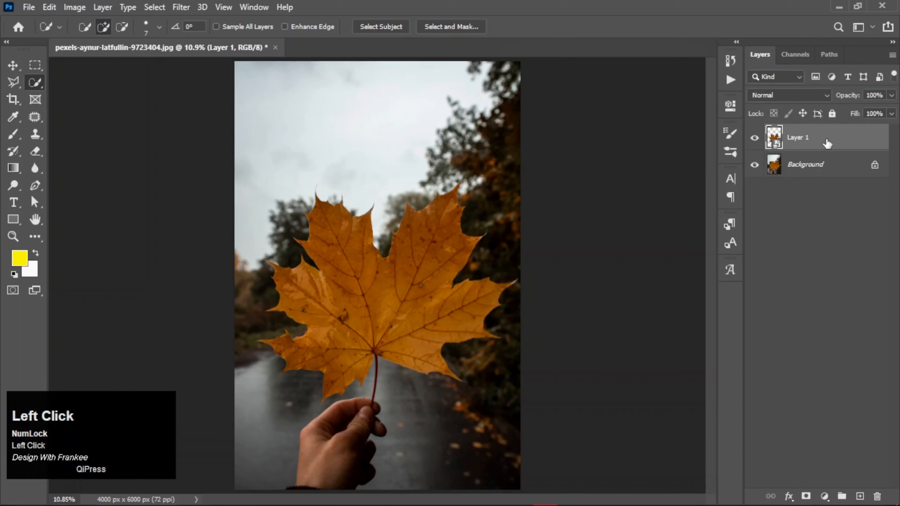
Duplicate the leaf Smart Object layer and set the copy's blend mode to Screen.
drag(824, 147, 860, 497)
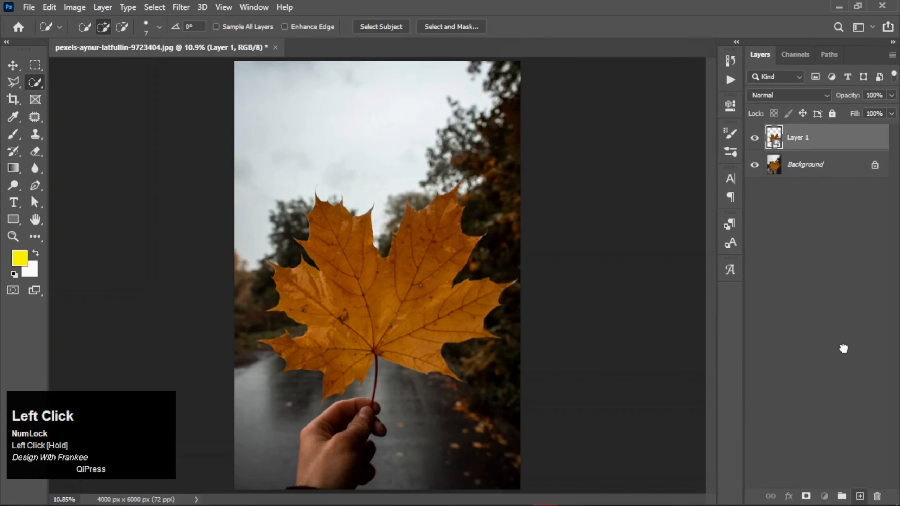
click(802, 93)
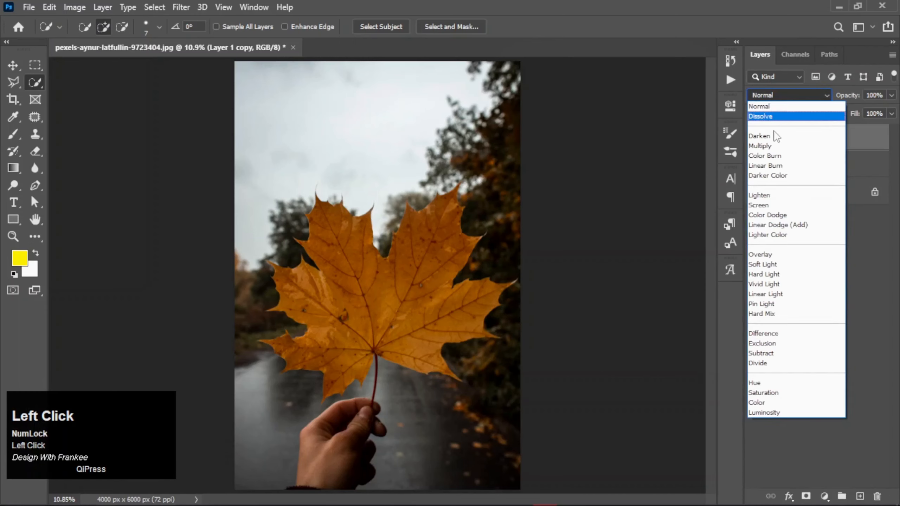
click(761, 204)
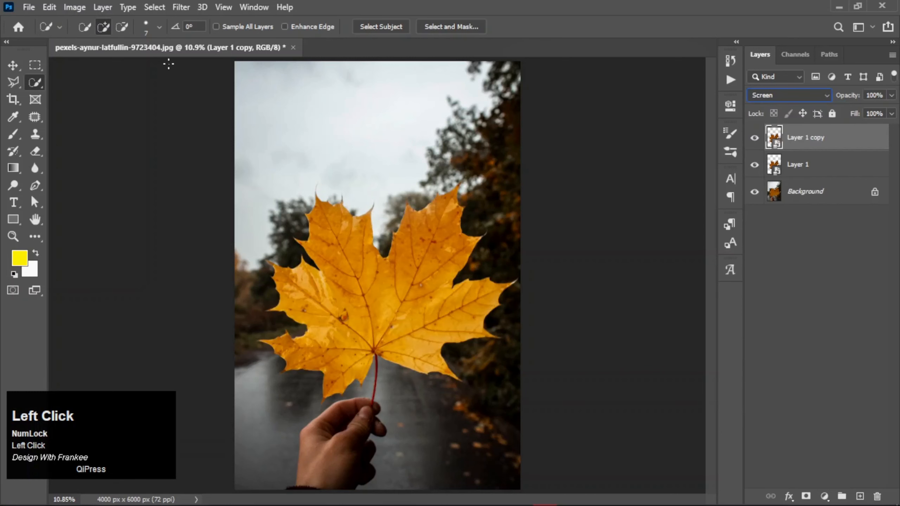
Apply a Gaussian Blur with a radius of 5 pixels to the Screen-blended leaf copy.
click(188, 10)
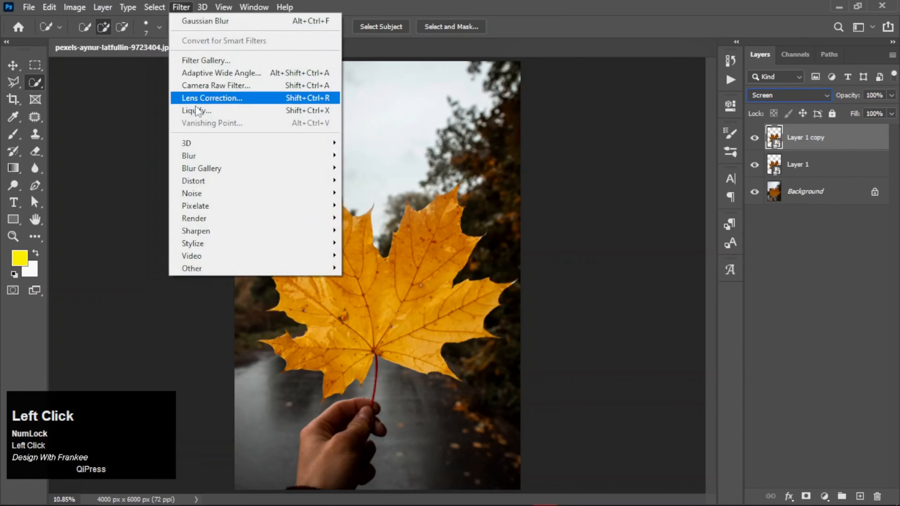
mouse_move(202, 156)
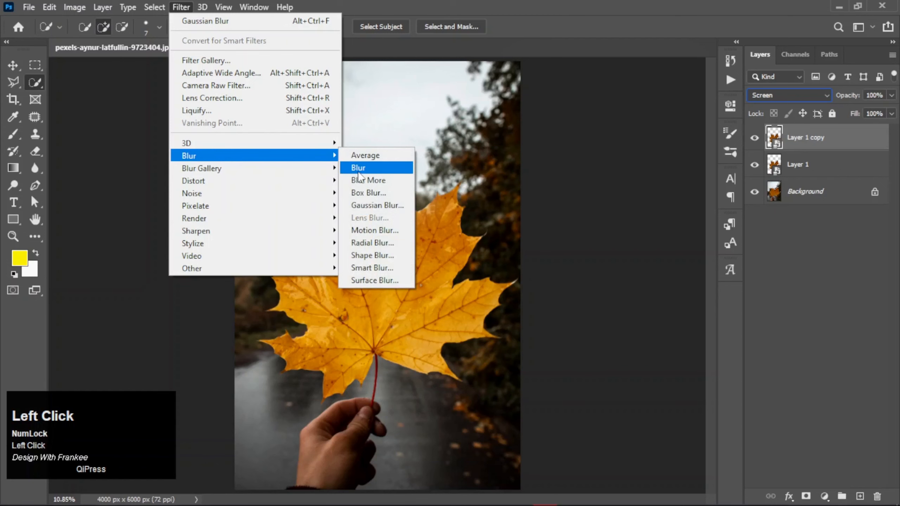
click(369, 205)
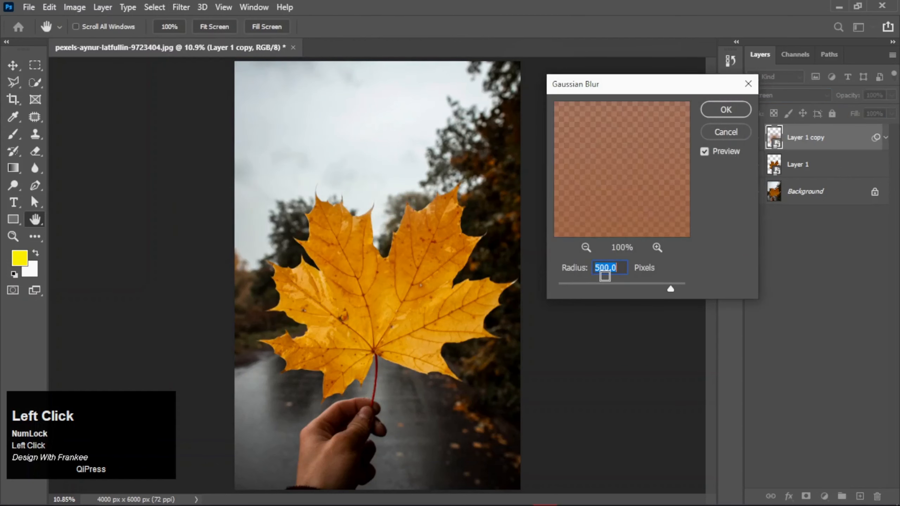
drag(598, 269, 581, 272)
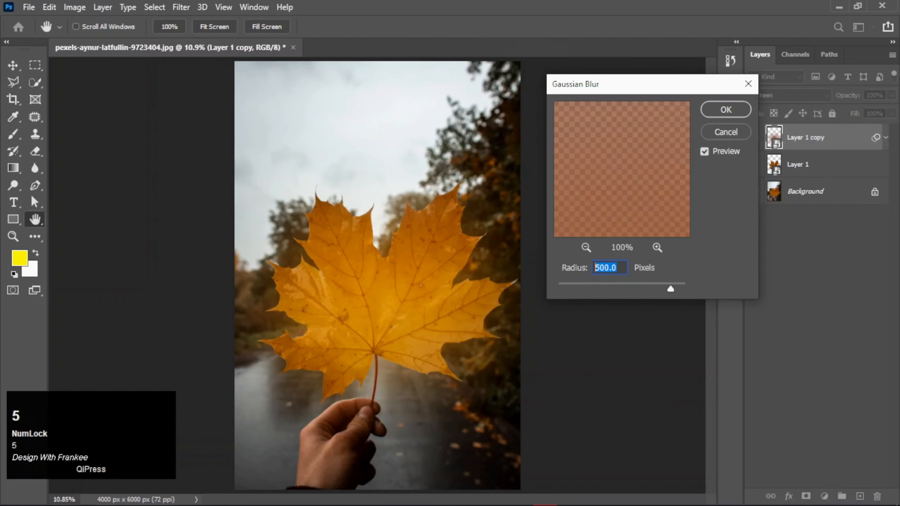
text(5)
click(724, 111)
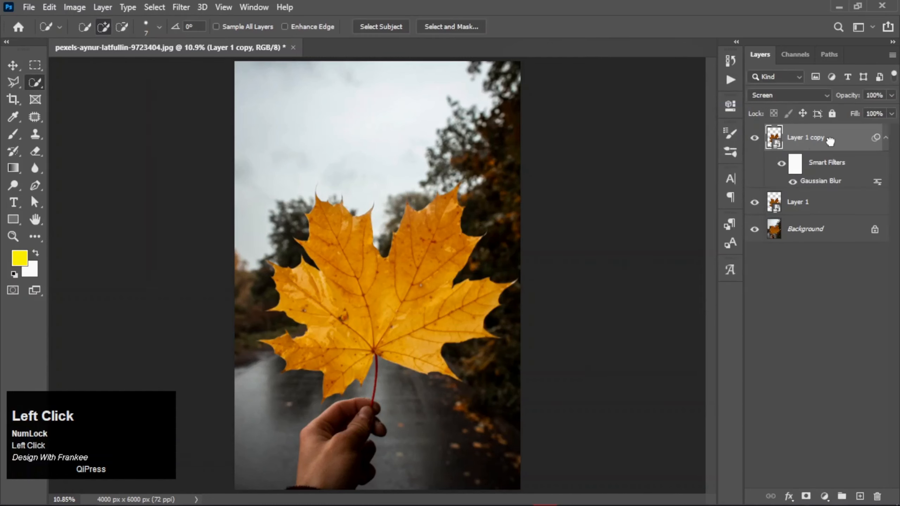
Duplicate the blurred leaf copy and set the duplicate's Gaussian Blur radius to 150 pixels.
drag(830, 142, 860, 497)
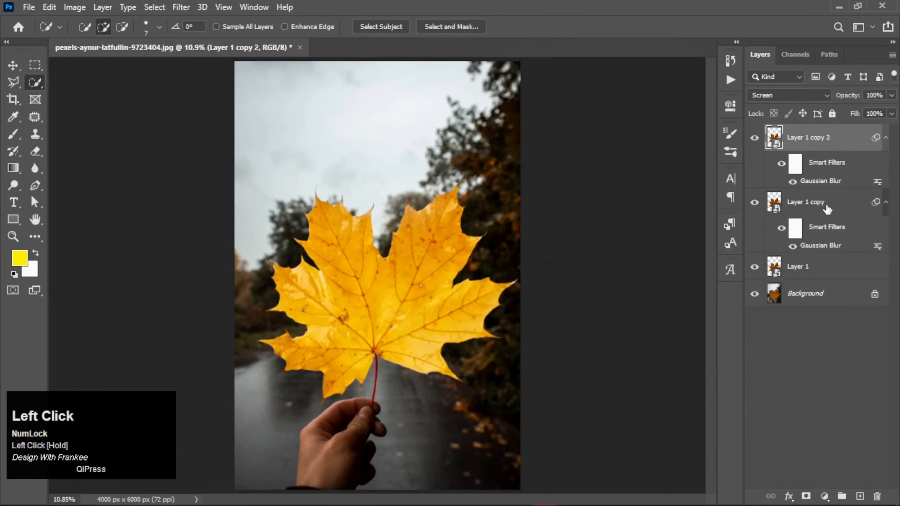
double_click(821, 181)
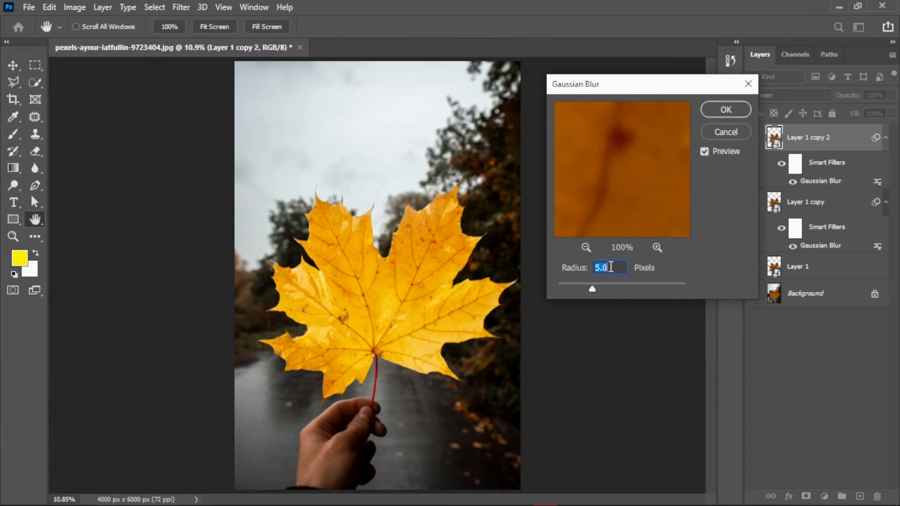
text(150)
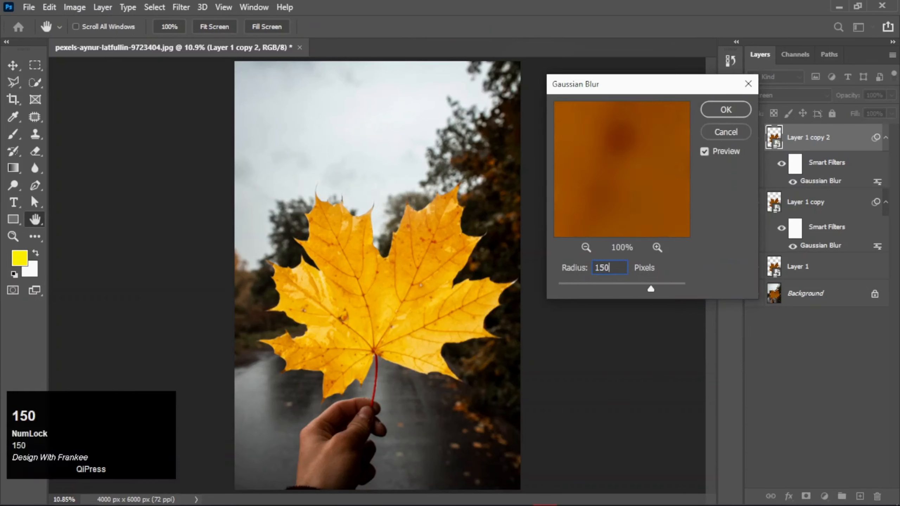
key(Return)
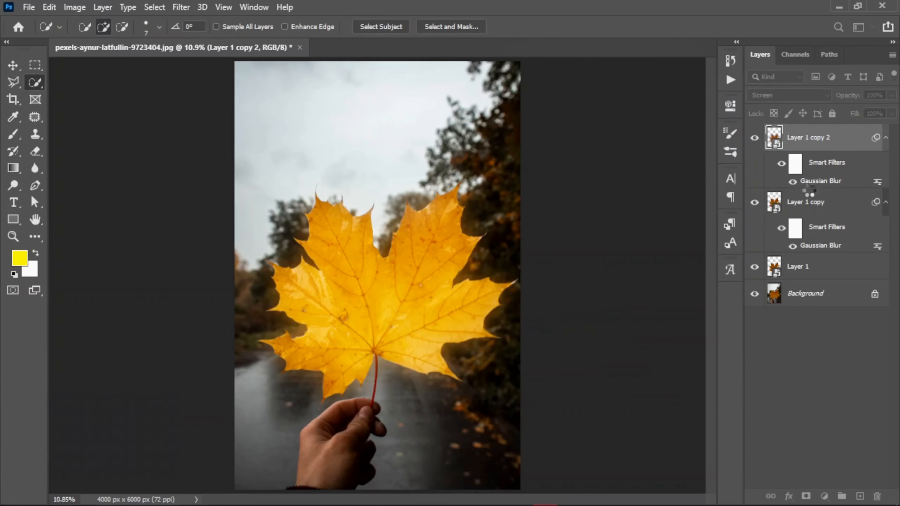
Duplicate the top blurred leaf copy and set the duplicate's Gaussian Blur radius to 300 pixels.
drag(828, 150, 860, 497)
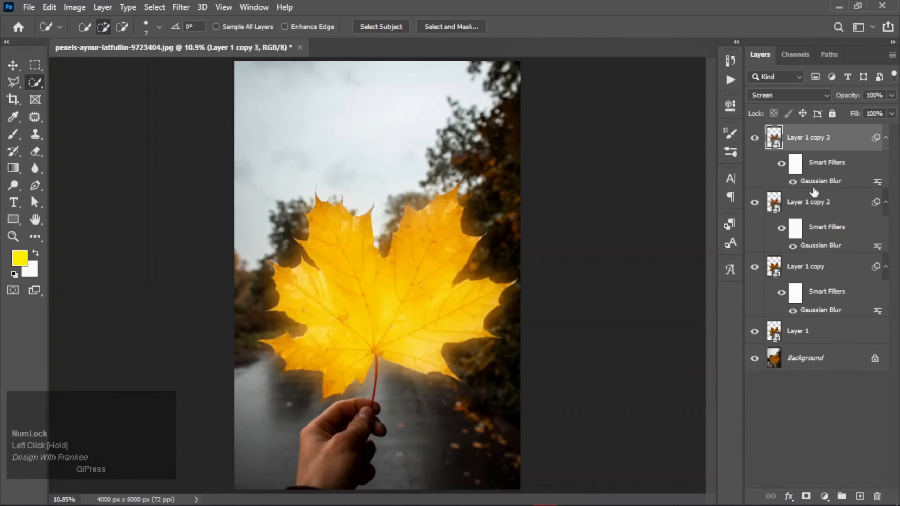
double_click(815, 182)
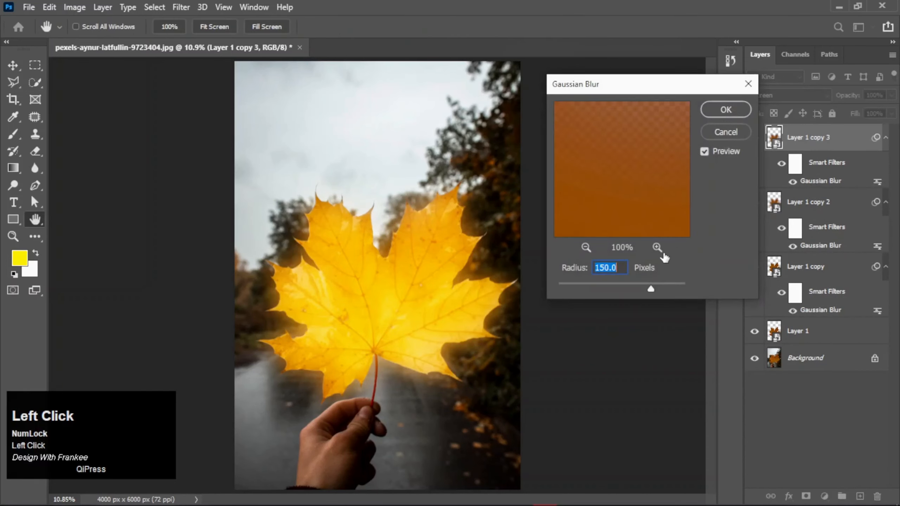
text(300)
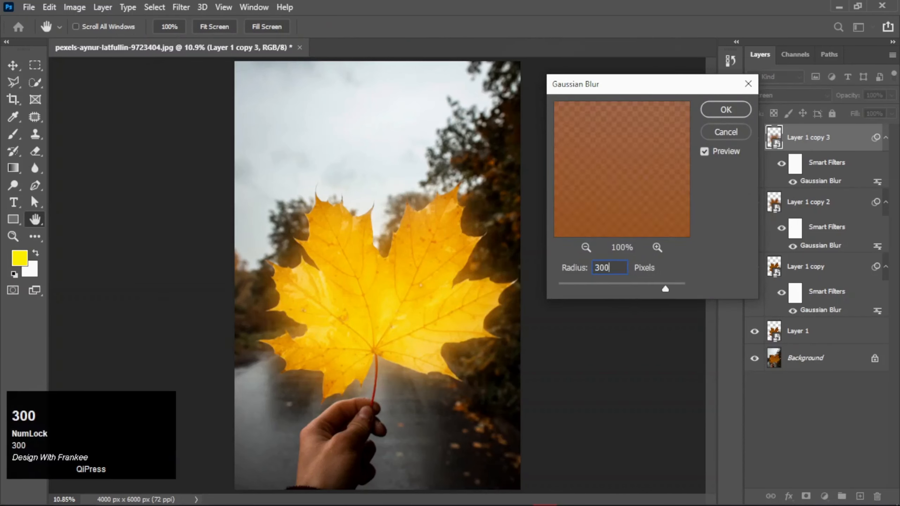
key(Return)
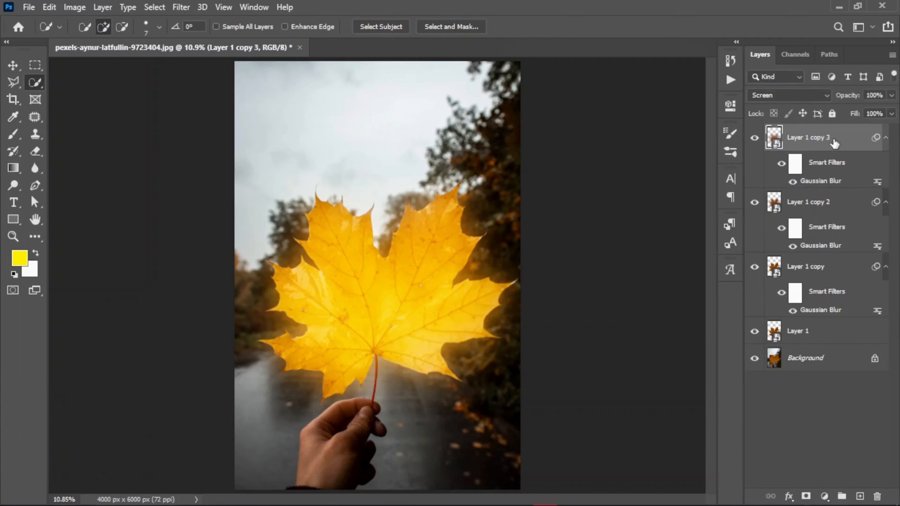
Duplicate the leaf copy with the 300-pixel blur and set the new copy's Gaussian Blur radius to 500 pixels.
drag(835, 142, 860, 496)
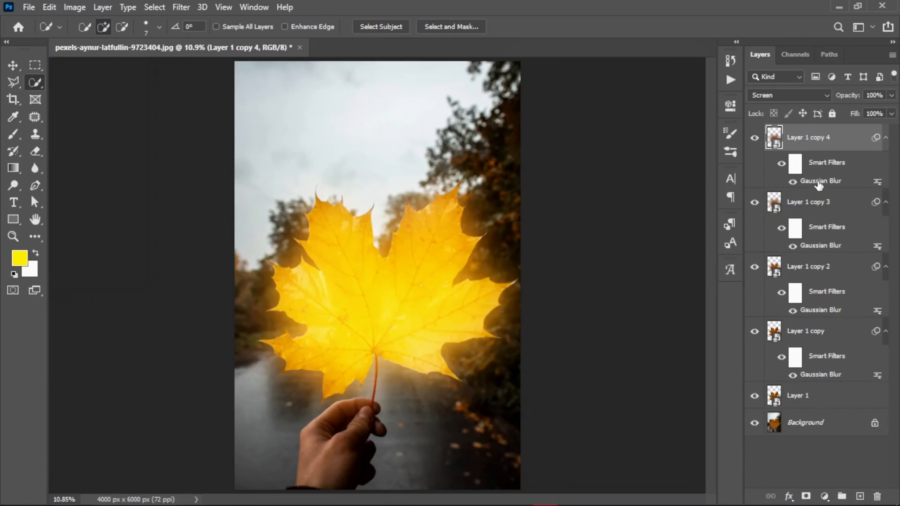
double_click(819, 182)
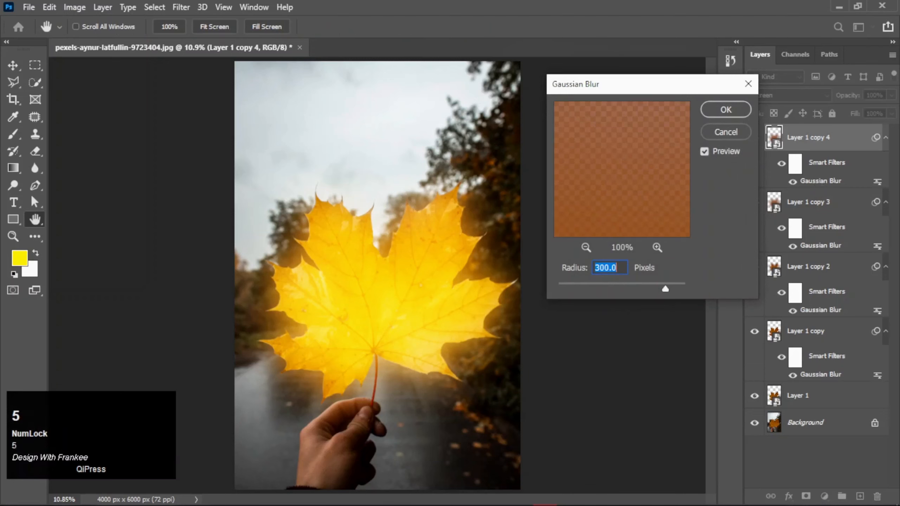
text(500)
key(Return)
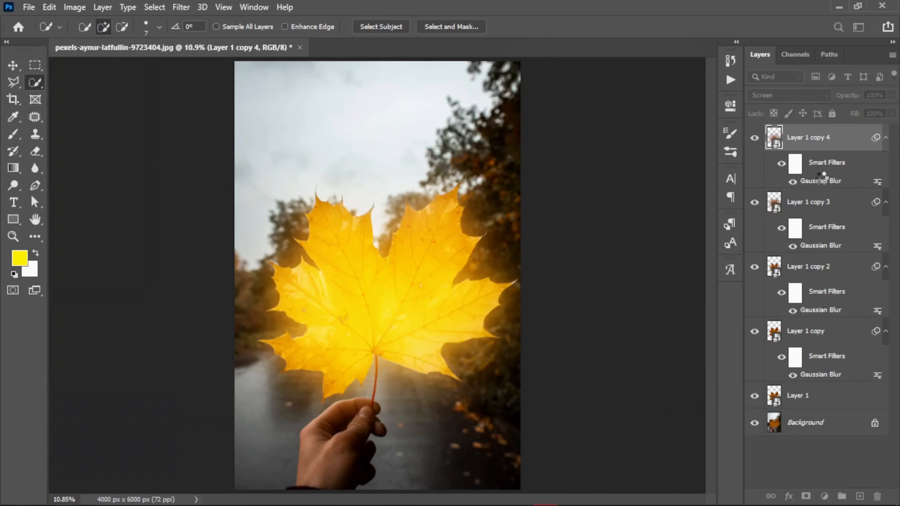
Group Layer 1 with all its blurred copies and toggle the group's visibility to compare the image with and without the glow.
shift+click(827, 402)
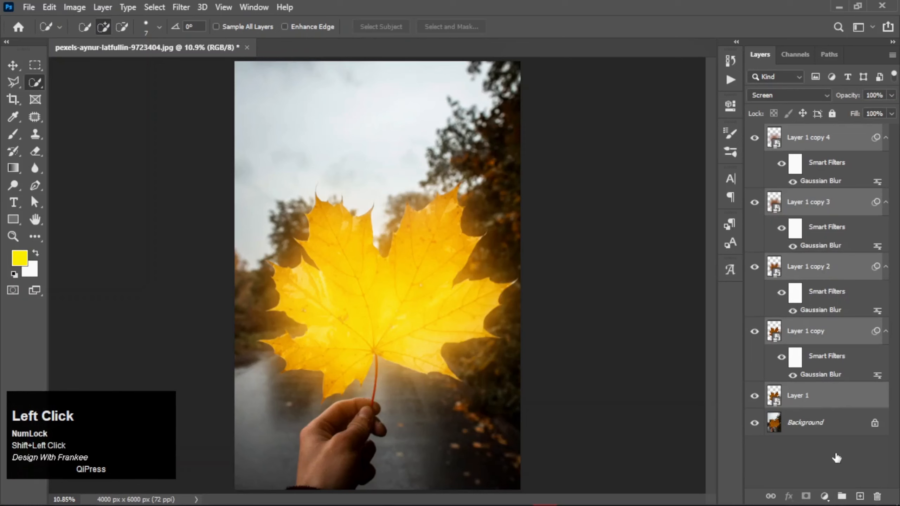
click(842, 497)
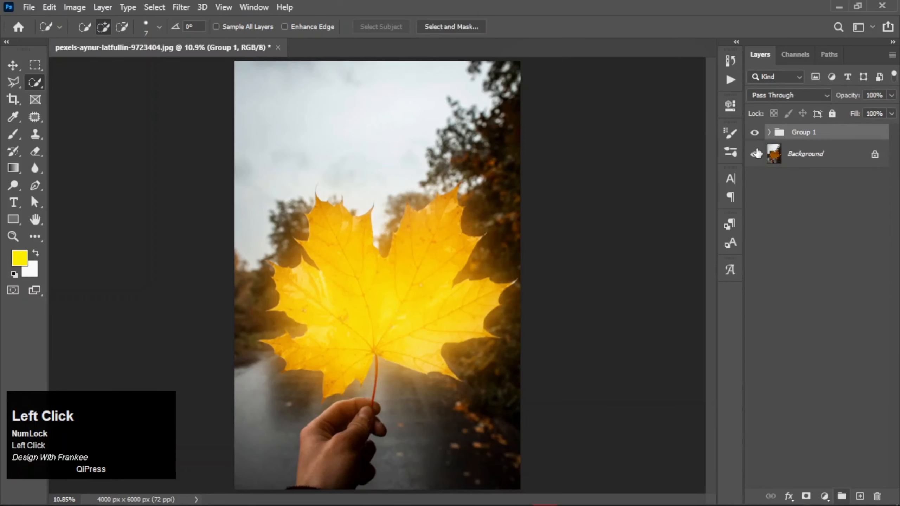
click(755, 133)
click(756, 133)
Select the hand on the Background layer with the Quick Selection tool and copy it to a new layer.
click(829, 160)
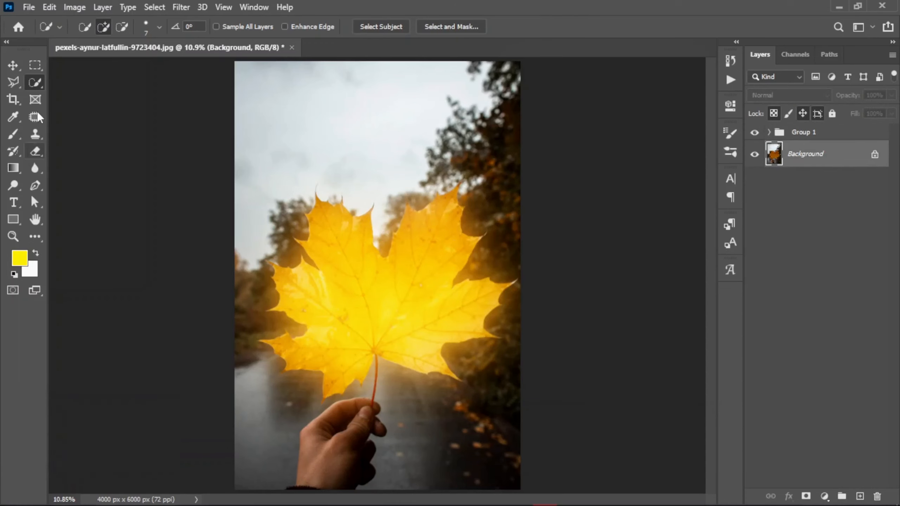
right_click(37, 84)
click(76, 97)
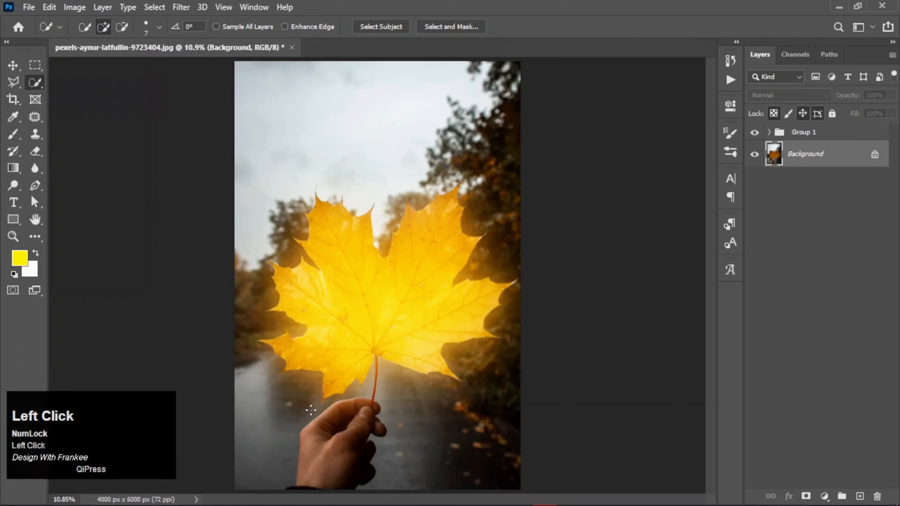
mouse_move(347, 410)
mouse_down()
mouse_move(322, 429)
mouse_move(310, 473)
mouse_up()
key(ctrl+j)
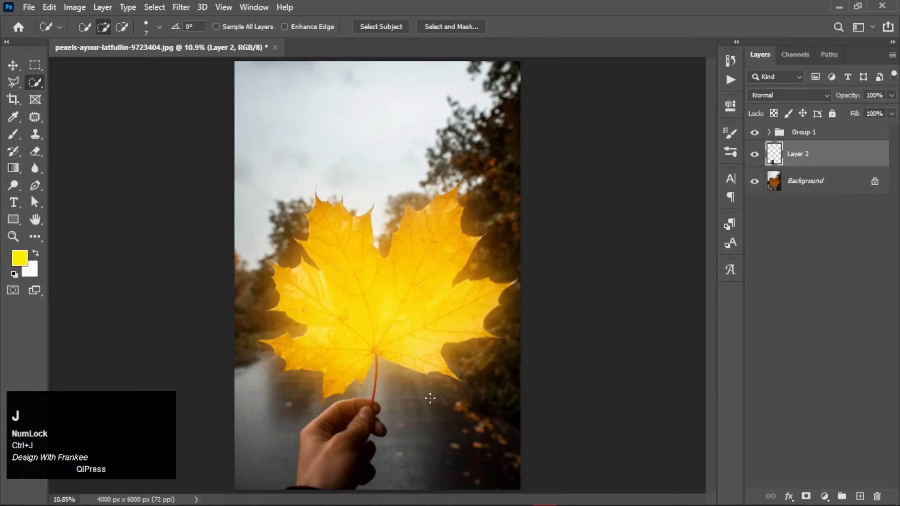
key(v)
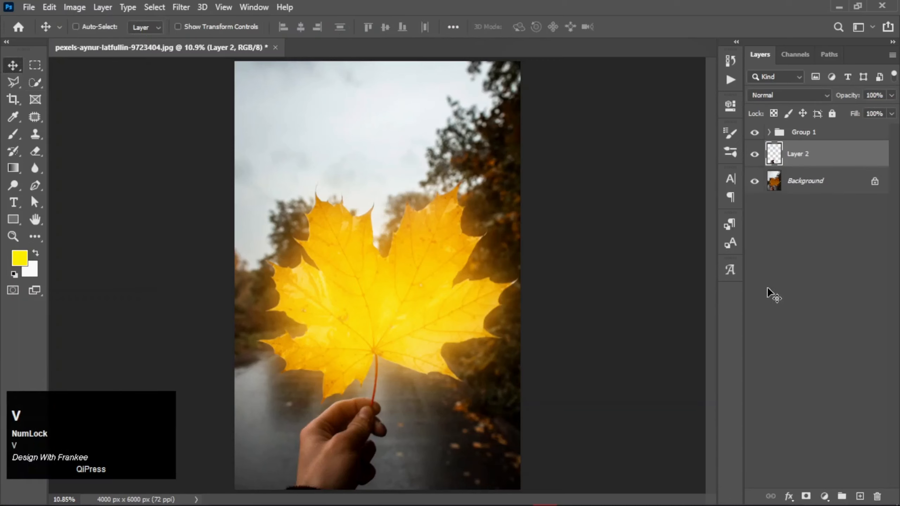
Add a Color Lookup adjustment layer directly above the Background using the Moonlight.3DL 3D LUT.
click(817, 189)
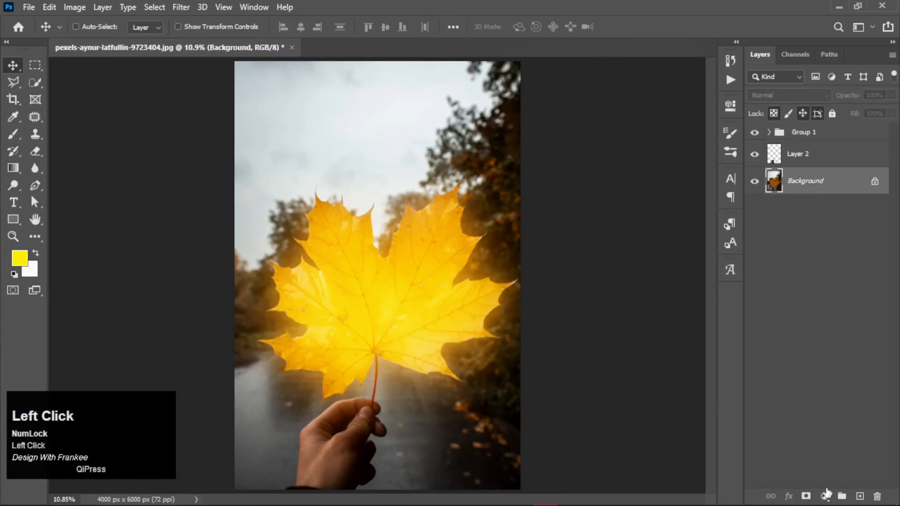
click(825, 496)
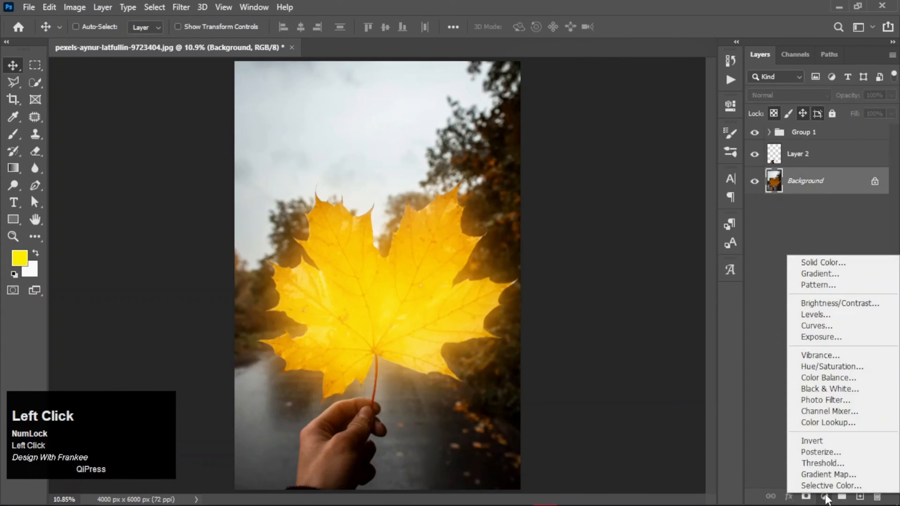
click(826, 423)
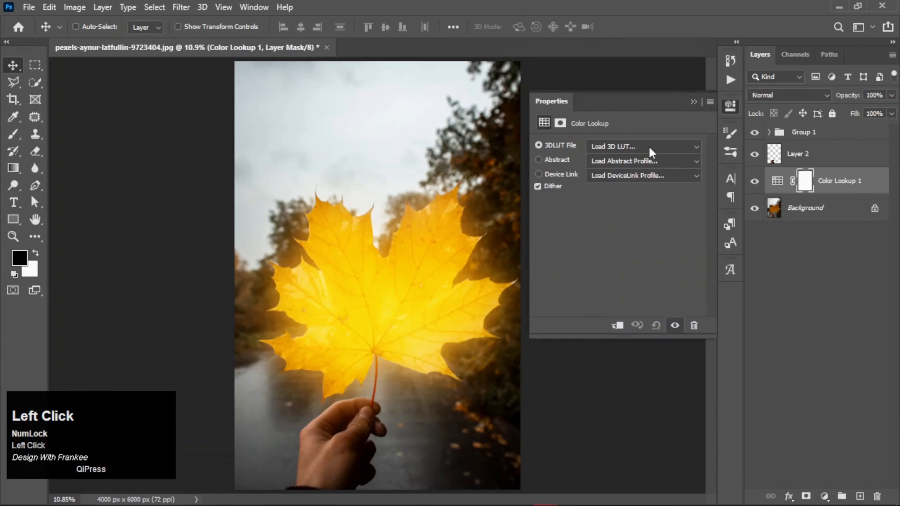
click(651, 149)
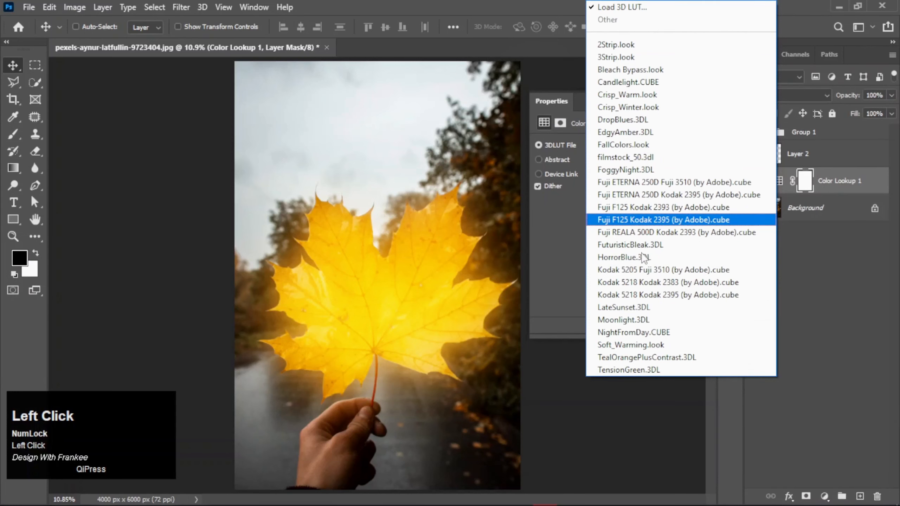
click(637, 320)
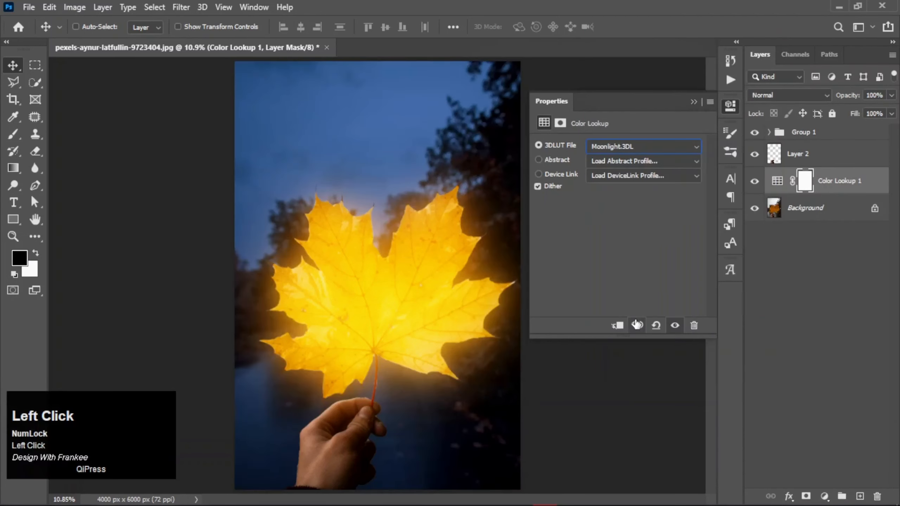
click(692, 102)
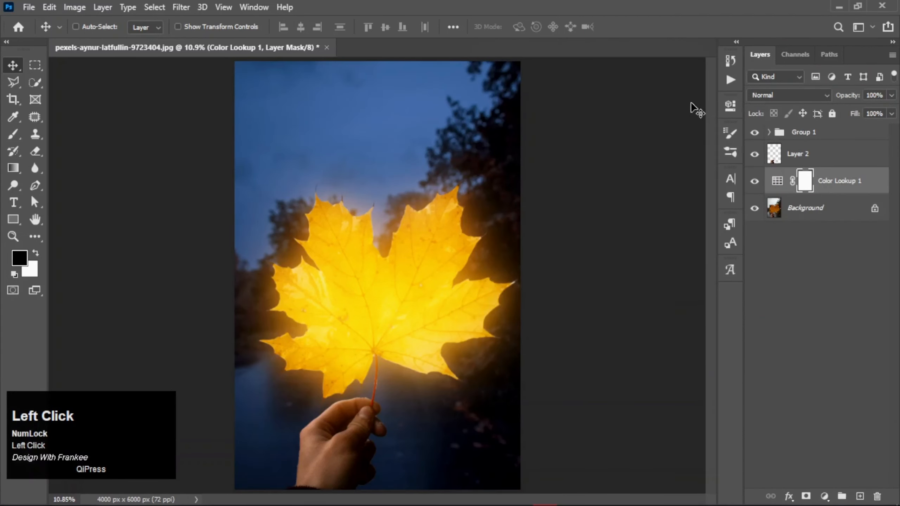
Reduce the Color Lookup adjustment layer's opacity to 30%.
drag(884, 94, 854, 95)
text(30)
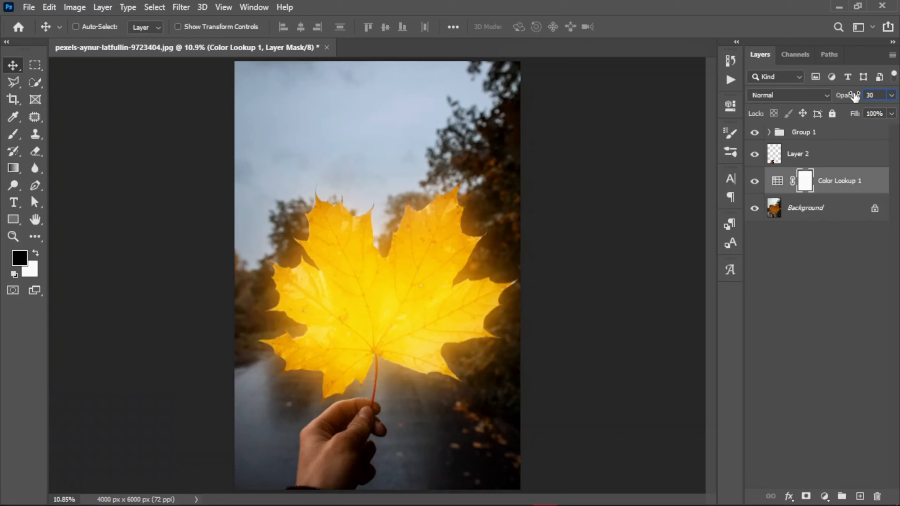
key(Return)
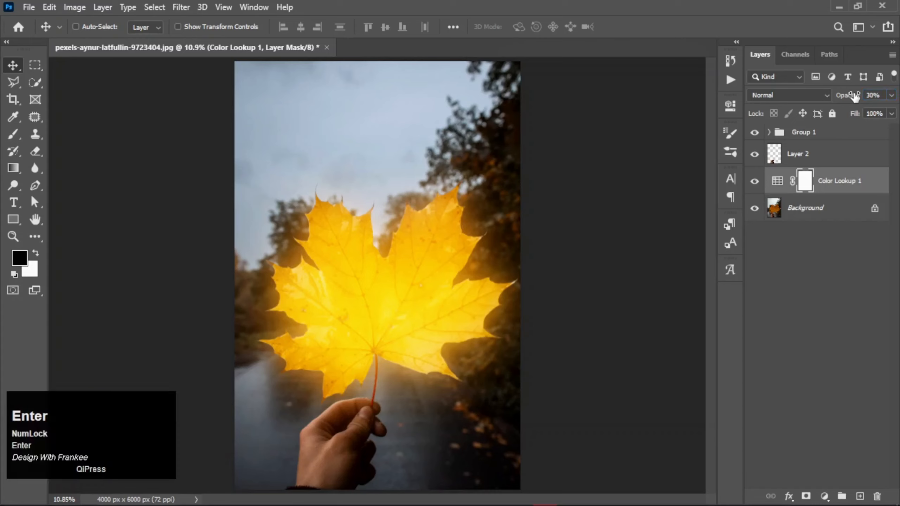
Hide the Color Lookup layer and add an Exposure adjustment layer above the hand layer, Layer 2.
click(835, 163)
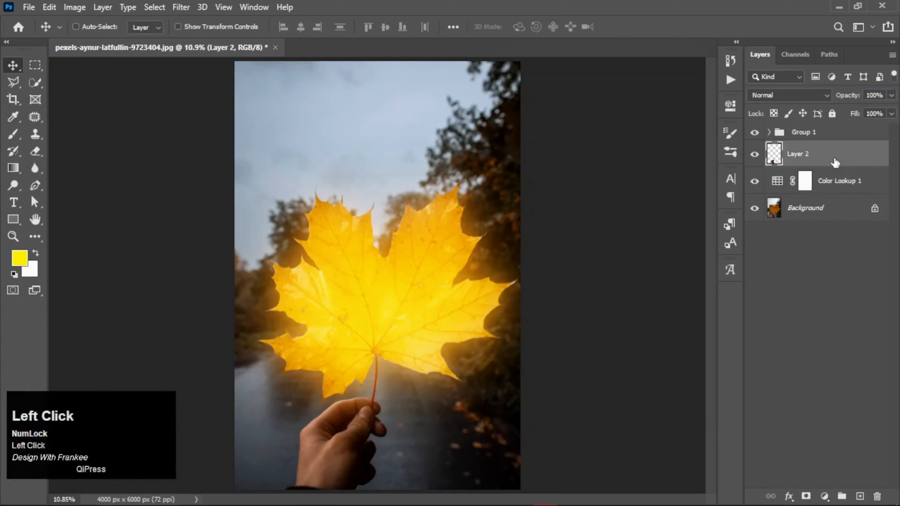
click(755, 182)
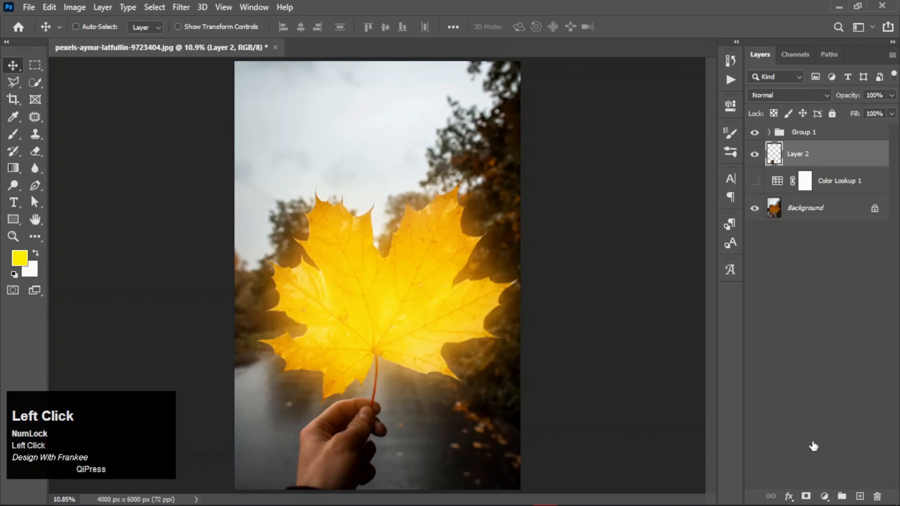
click(824, 497)
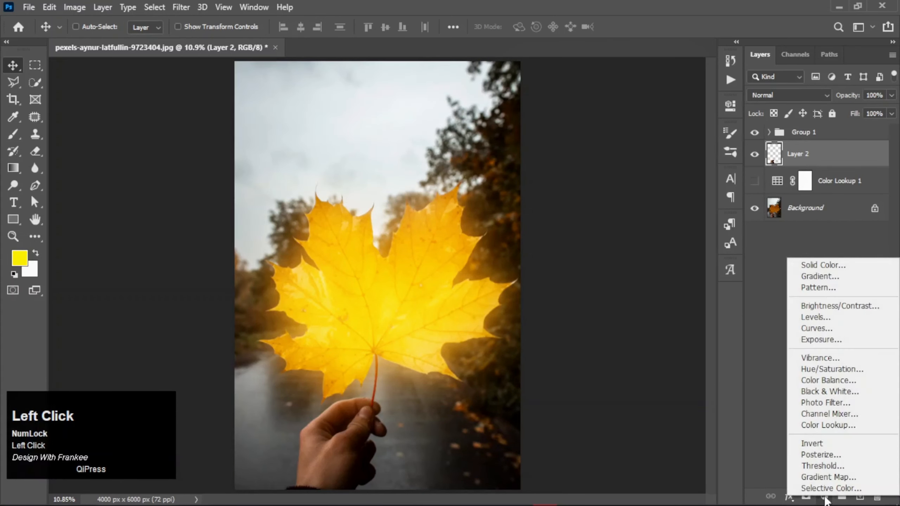
click(821, 340)
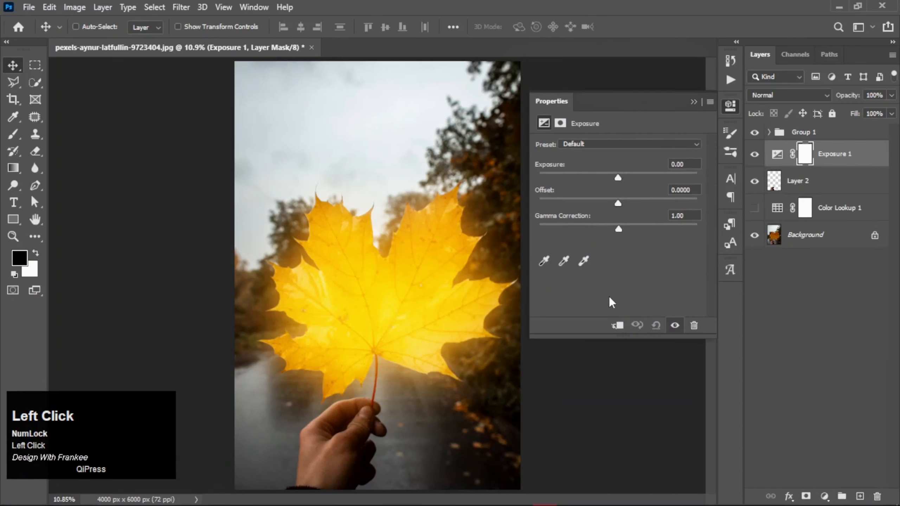
Try clipping the Exposure adjustment to the hand layer with gamma correction 0.58 and exposure -2.94, and release the clipping.
click(617, 325)
drag(618, 230, 644, 230)
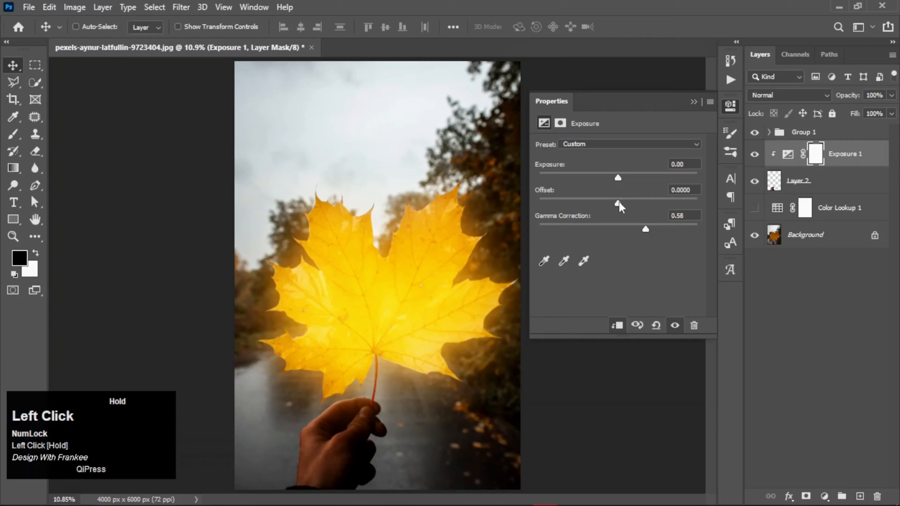
drag(616, 176, 612, 175)
drag(585, 177, 584, 176)
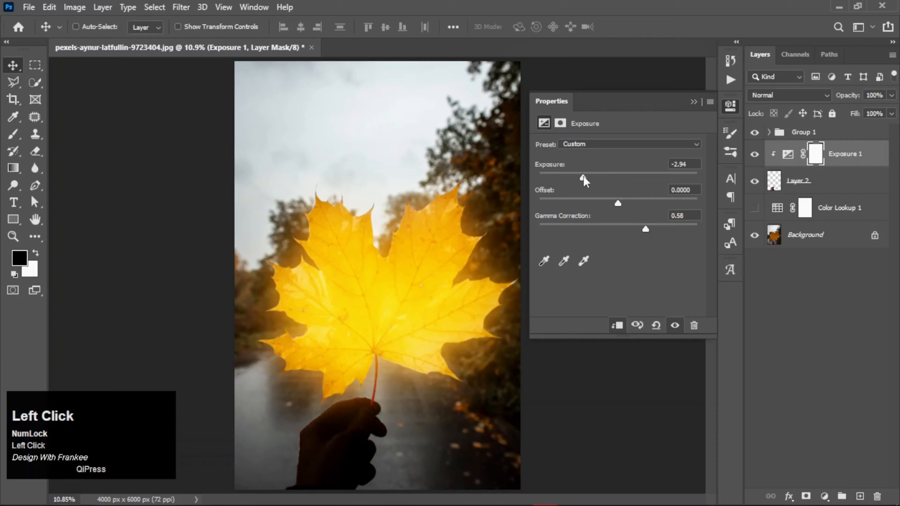
click(618, 326)
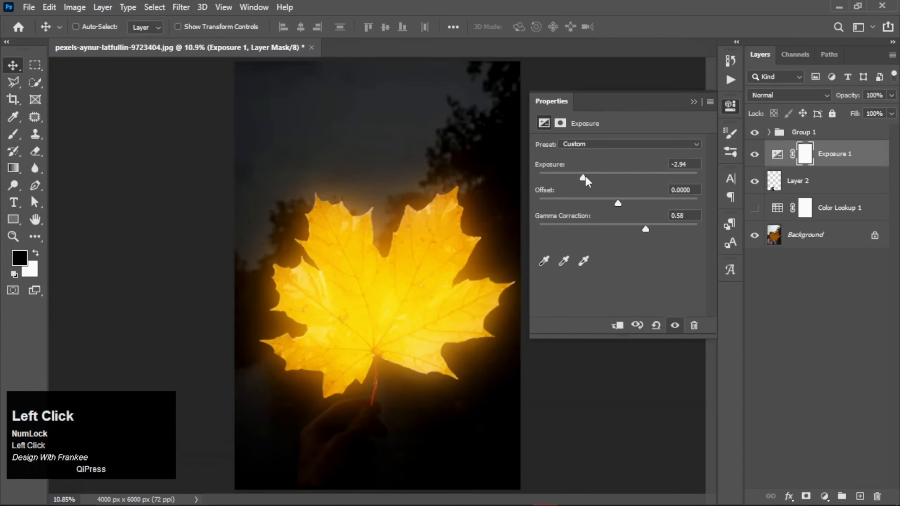
Set the Exposure adjustment to exposure -3.28 and gamma correction 0.53, and make the Color Lookup layer visible again.
mouse_move(585, 179)
mouse_down()
mouse_move(606, 181)
mouse_move(580, 180)
mouse_up()
mouse_move(646, 232)
mouse_down()
mouse_move(657, 231)
mouse_move(650, 227)
mouse_up()
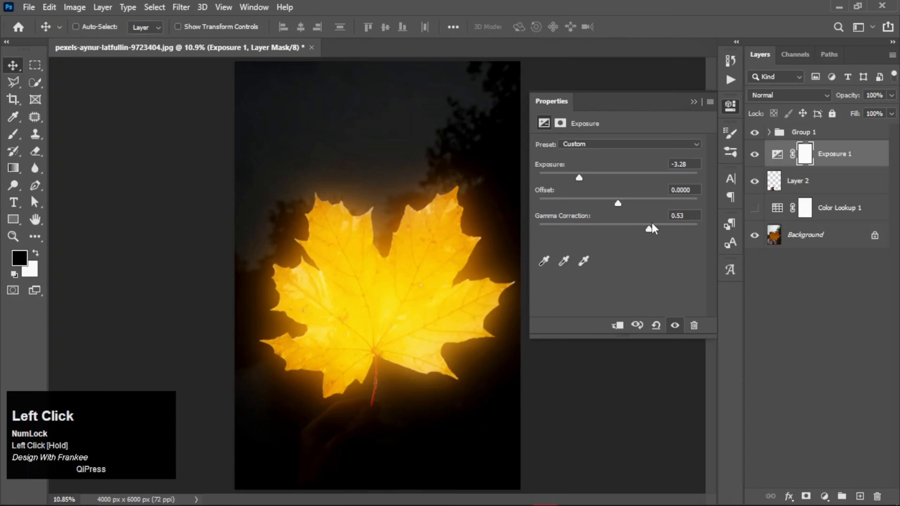
click(692, 102)
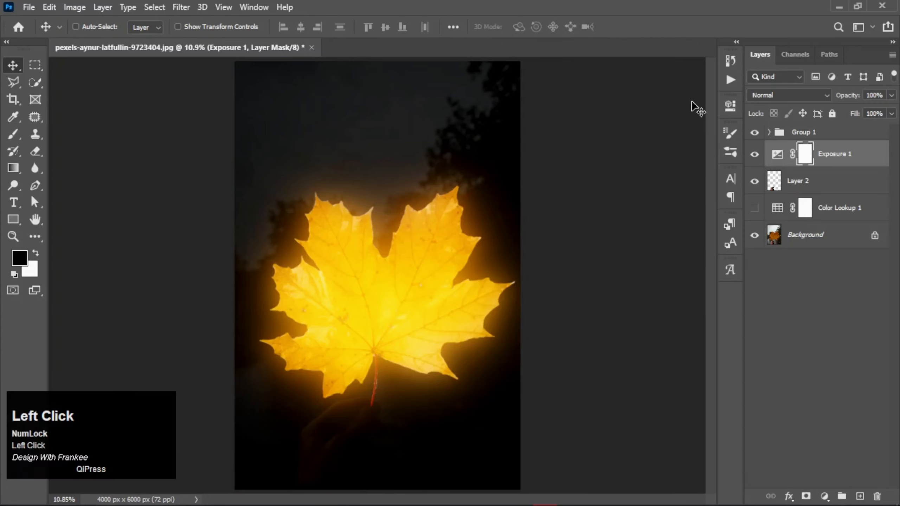
click(755, 209)
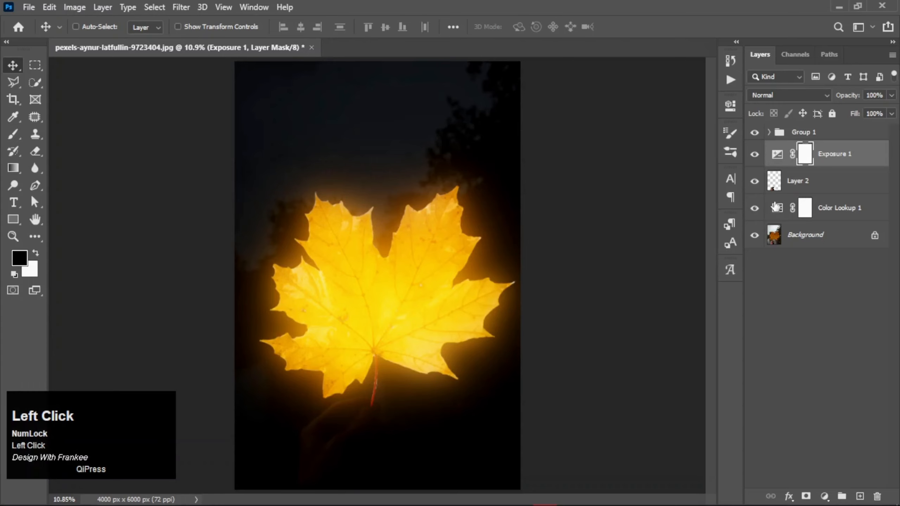
Target the Exposure 1 layer mask and choose the Brush Tool with black (#000000) as the foreground color.
click(806, 158)
click(16, 134)
right_click(15, 134)
click(71, 135)
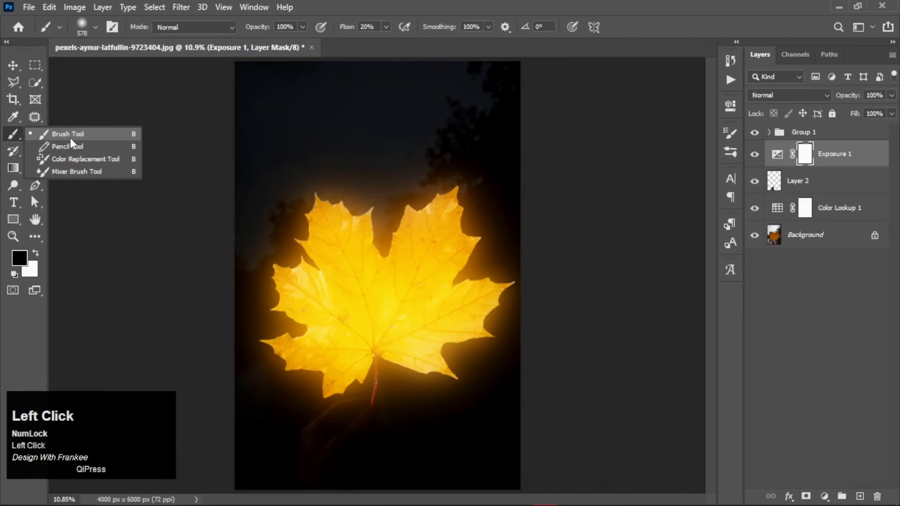
click(21, 259)
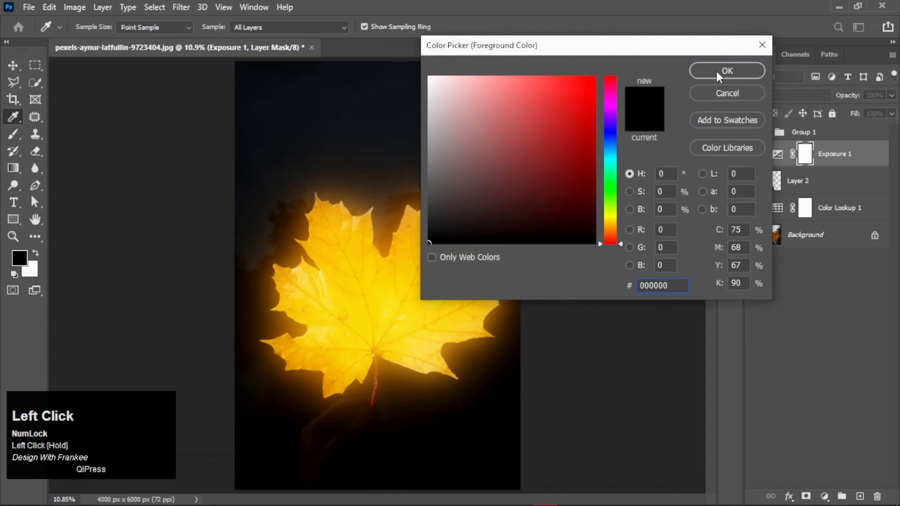
click(727, 71)
Load the hand outline of Layer 2 as a selection and target the Exposure 1 layer mask.
click(774, 182)
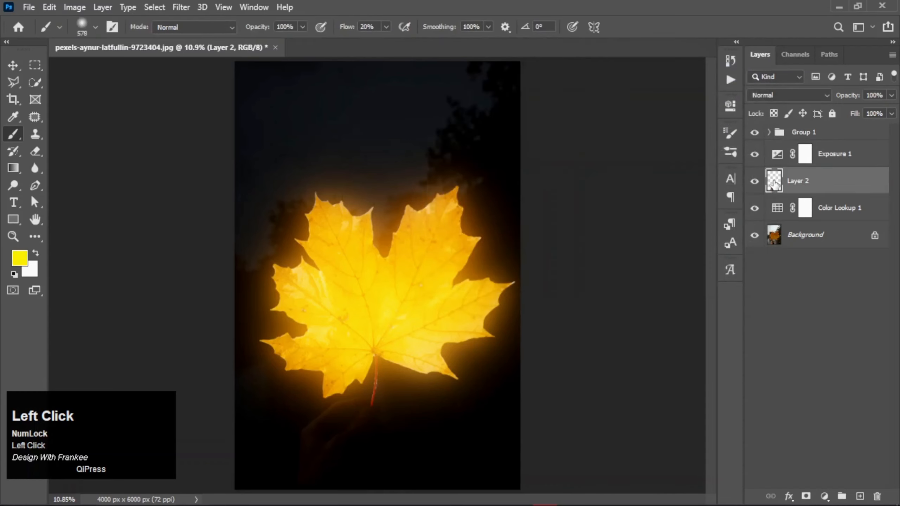
ctrl+click(774, 182)
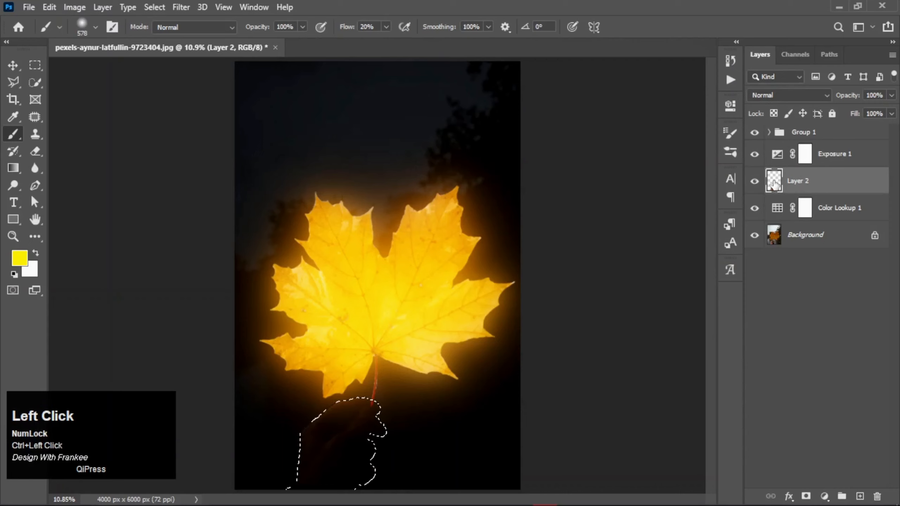
click(804, 156)
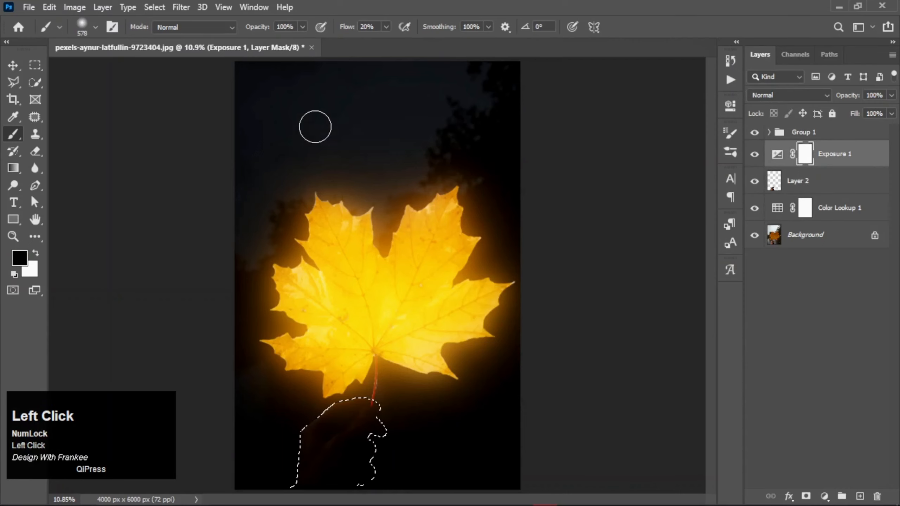
Paint black on the Exposure 1 mask at 20% flow from the fingertips down the outer edge of the hand.
click(386, 28)
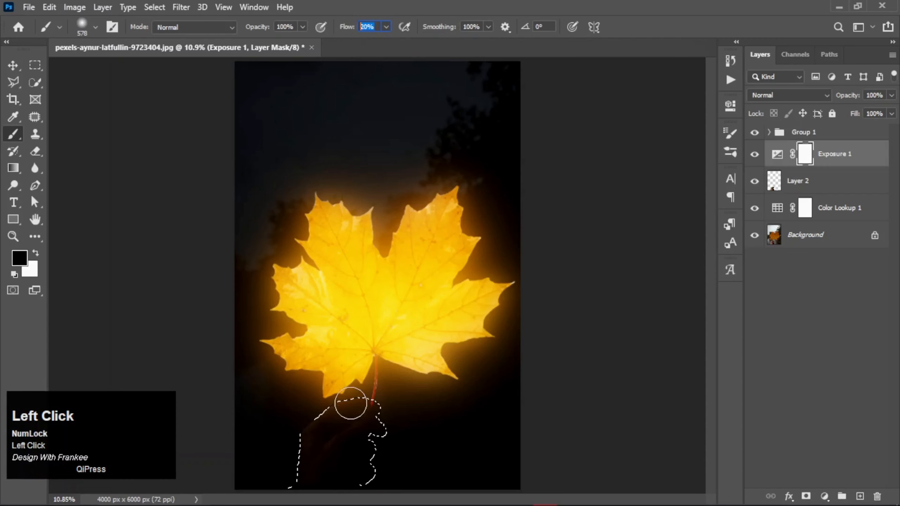
alt+scroll(365, 406, up, 1)
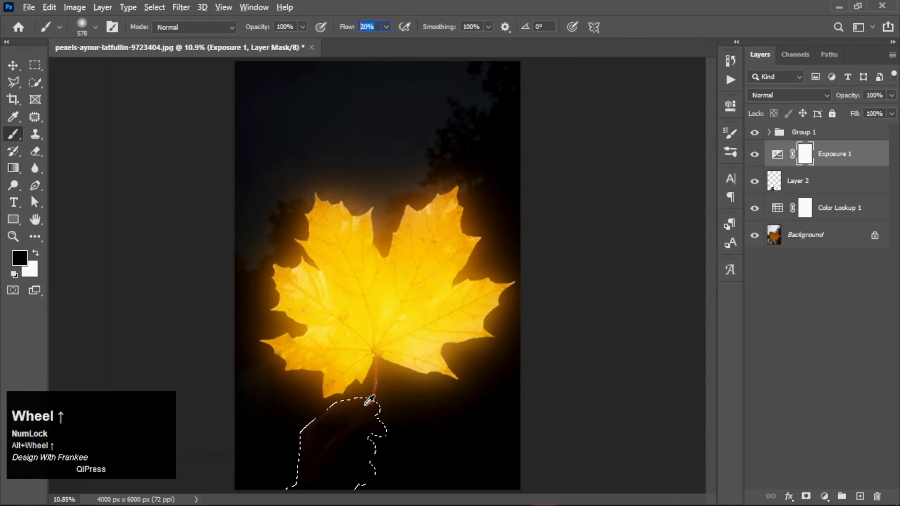
key(space)
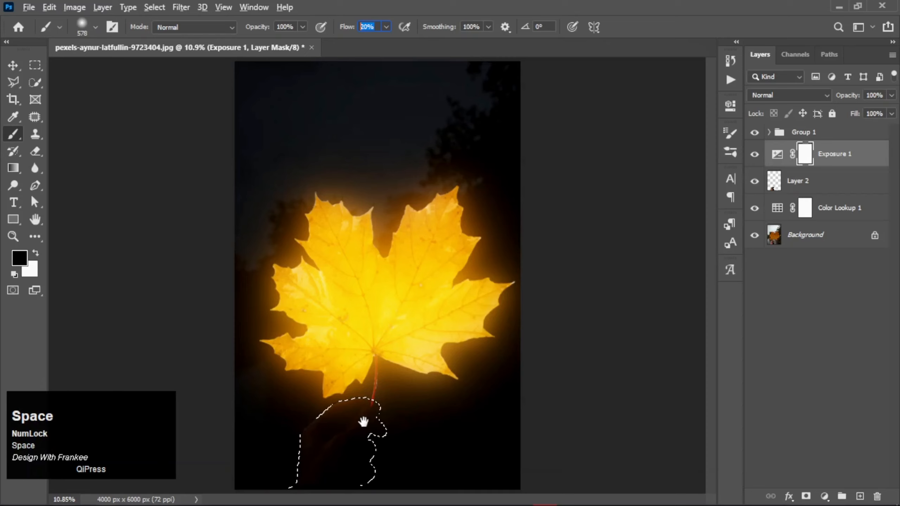
alt+scroll(363, 423, up, 1)
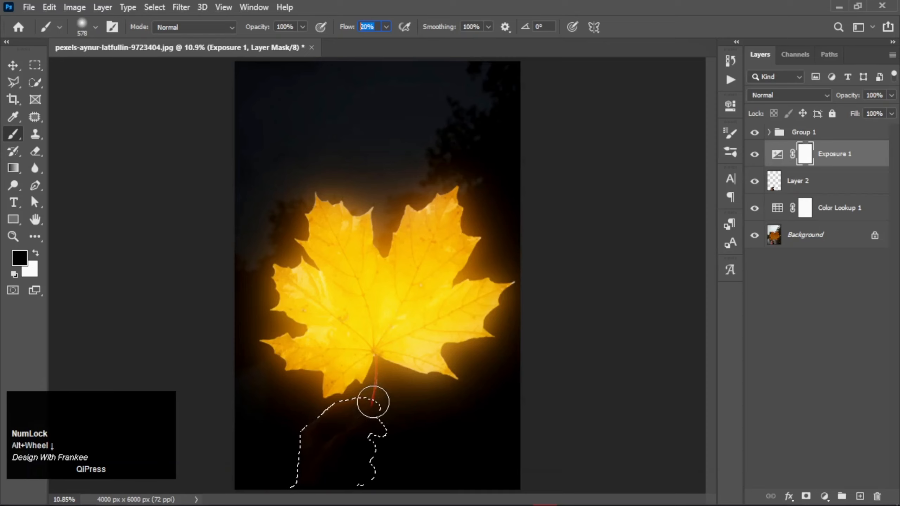
mouse_move(373, 403)
mouse_down()
mouse_move(303, 418)
mouse_move(338, 410)
mouse_move(297, 449)
mouse_up()
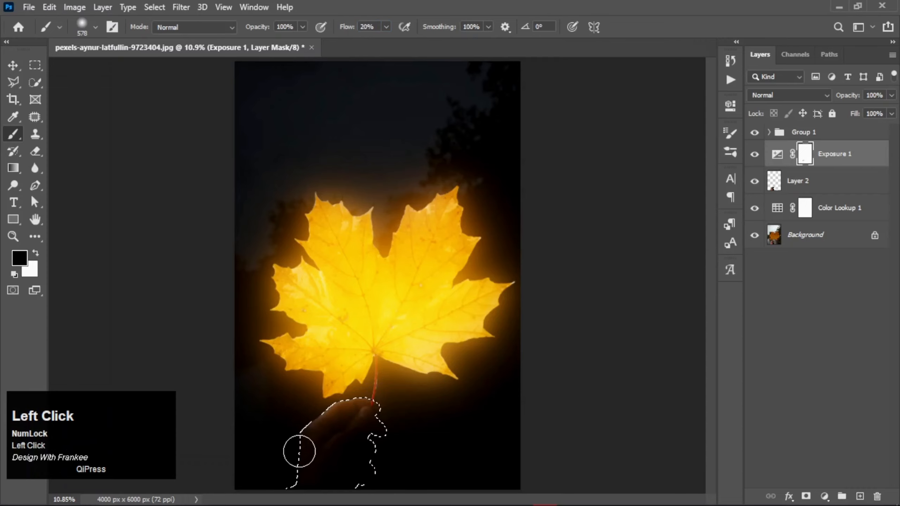
Build up black on the Exposure 1 mask over the fingers, thumb, back of the hand and wrist, and clear the selection.
scroll(350, 388, down, 2)
scroll(350, 388, up, 3)
scroll(350, 388, up, 4)
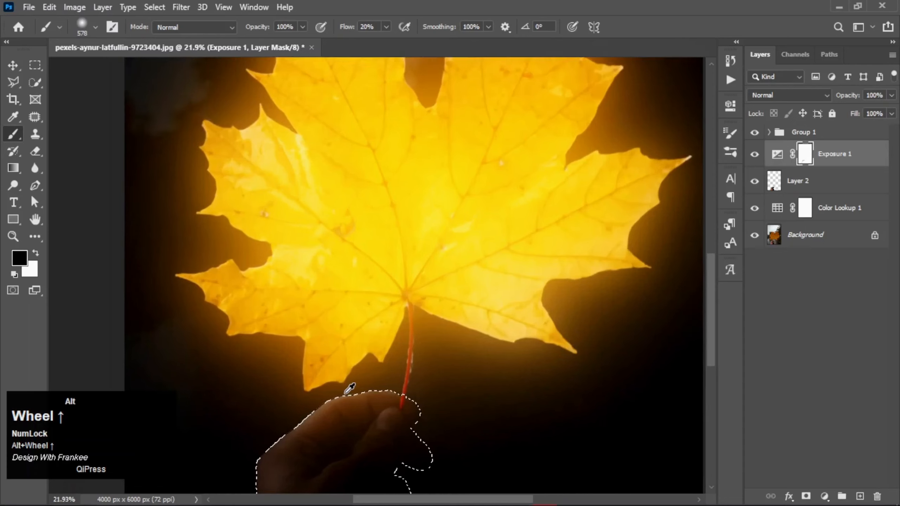
drag(387, 367, 399, 224)
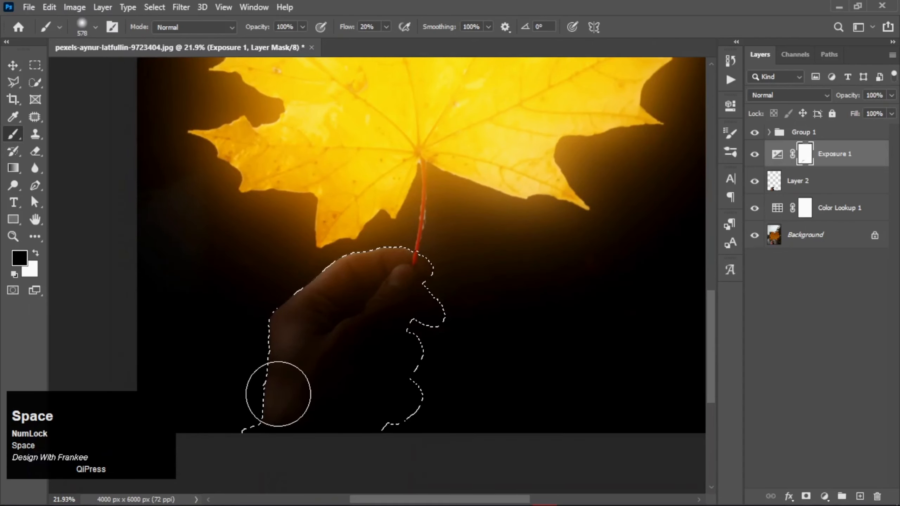
mouse_move(282, 347)
mouse_down()
mouse_move(256, 425)
mouse_move(238, 438)
mouse_move(271, 422)
mouse_move(268, 440)
mouse_up()
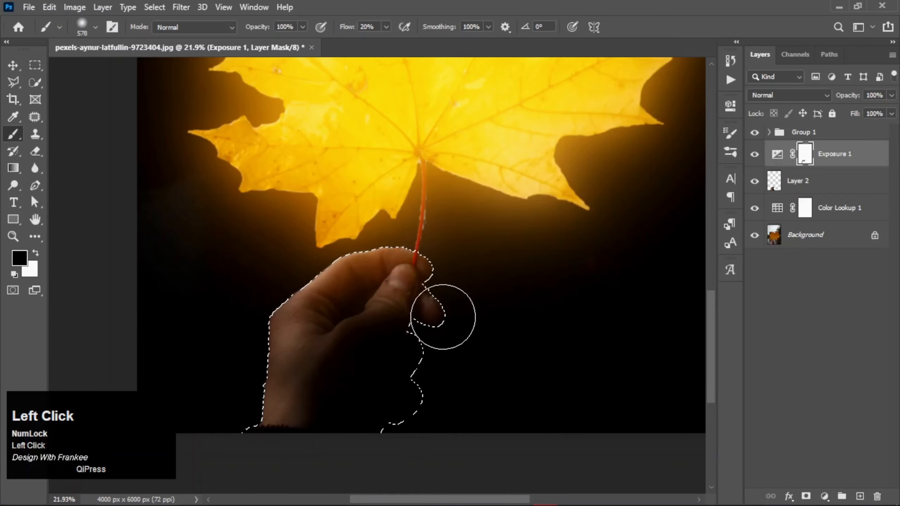
mouse_move(406, 264)
mouse_down()
mouse_move(348, 288)
mouse_move(278, 360)
mouse_up()
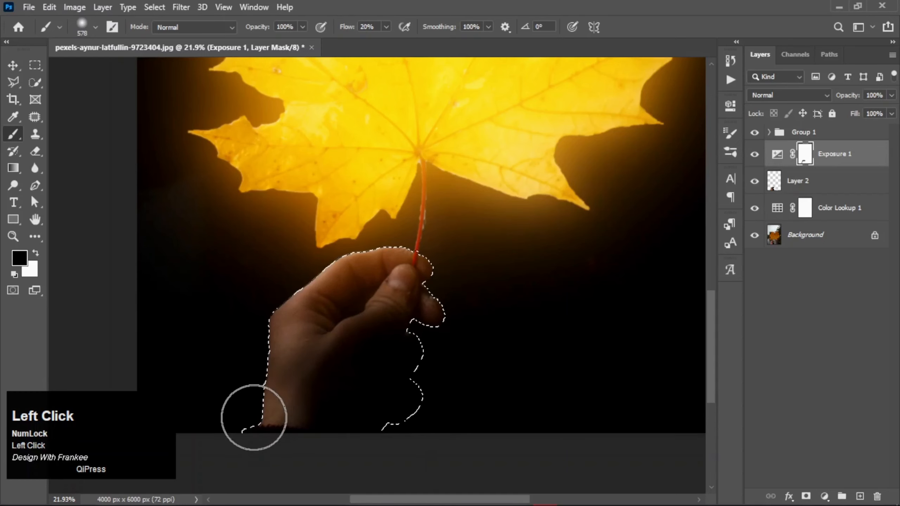
mouse_move(254, 418)
mouse_down()
mouse_move(267, 397)
mouse_move(268, 328)
mouse_move(309, 283)
mouse_move(365, 254)
mouse_up()
mouse_move(419, 274)
mouse_down()
mouse_move(442, 308)
mouse_move(409, 253)
mouse_move(293, 307)
mouse_move(344, 270)
mouse_move(345, 282)
mouse_move(304, 304)
mouse_move(273, 337)
mouse_move(254, 426)
mouse_move(432, 321)
mouse_move(389, 302)
mouse_move(324, 341)
mouse_move(385, 282)
mouse_move(314, 346)
mouse_move(381, 285)
mouse_move(377, 327)
mouse_move(404, 356)
mouse_move(411, 402)
mouse_move(398, 374)
mouse_move(371, 406)
mouse_move(411, 381)
mouse_move(390, 419)
mouse_move(405, 413)
mouse_move(389, 427)
mouse_move(340, 384)
mouse_move(379, 345)
mouse_move(364, 351)
mouse_move(352, 334)
mouse_move(430, 260)
mouse_move(395, 300)
mouse_move(432, 273)
mouse_move(443, 254)
mouse_move(354, 316)
mouse_move(423, 260)
mouse_move(460, 308)
mouse_up()
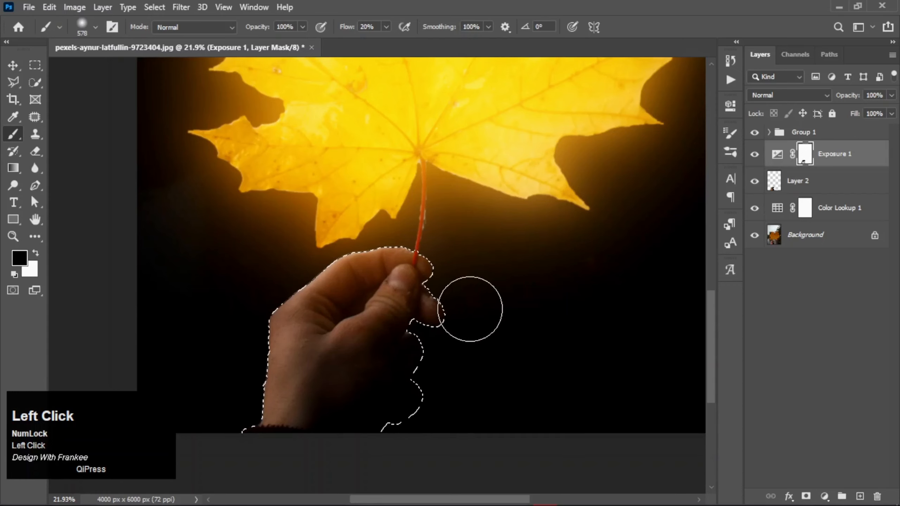
key(ctrl+0)
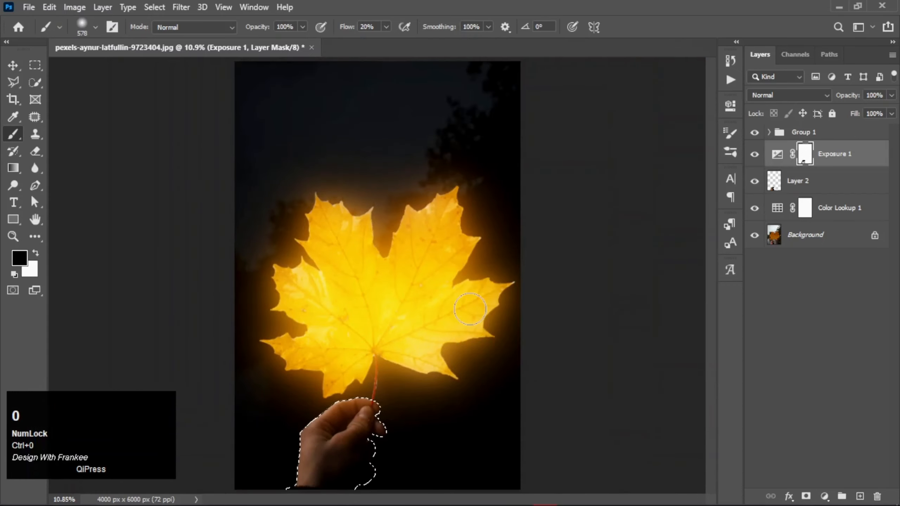
key(ctrl+d)
Add a Hue/Saturation adjustment layer clipped to the hand layer, Layer 2, with saturation +100.
click(825, 186)
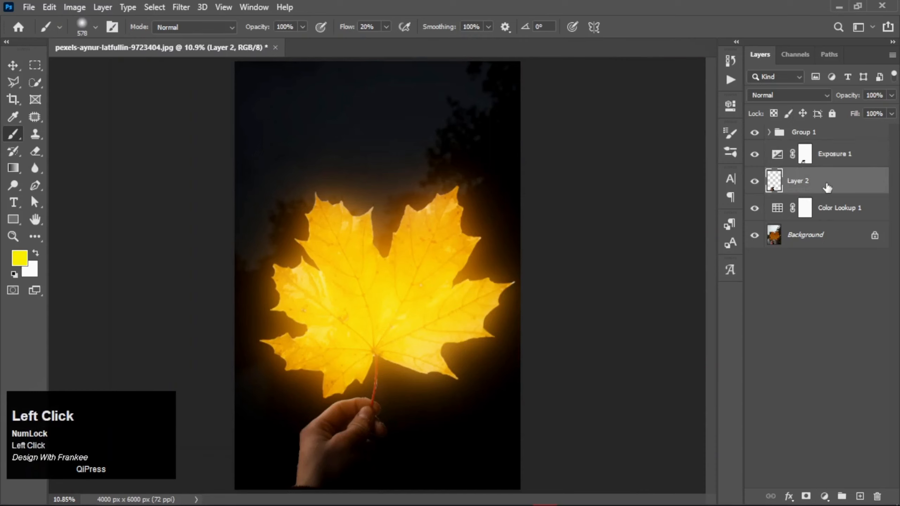
click(825, 498)
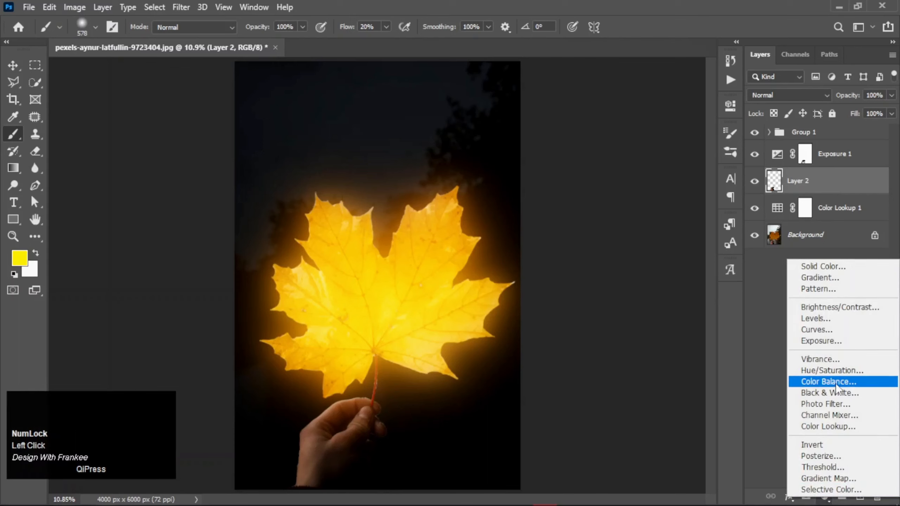
click(832, 370)
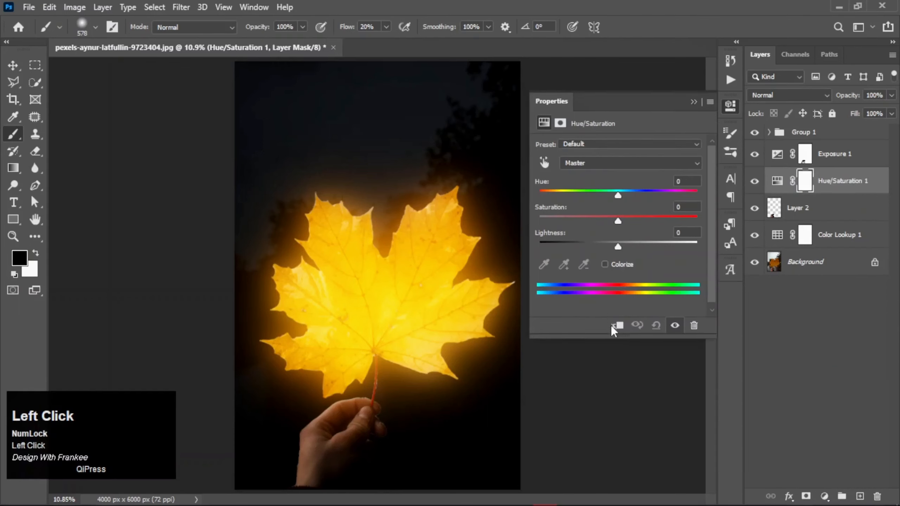
click(617, 326)
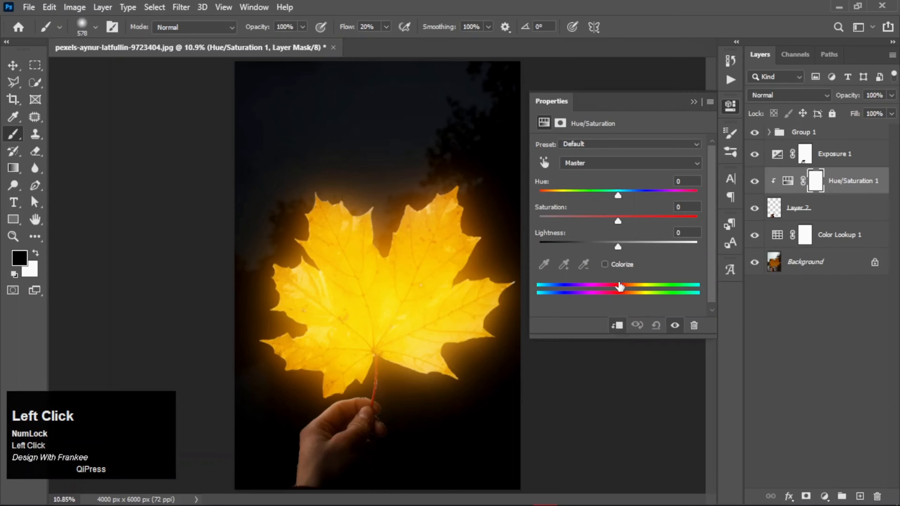
drag(618, 221, 642, 222)
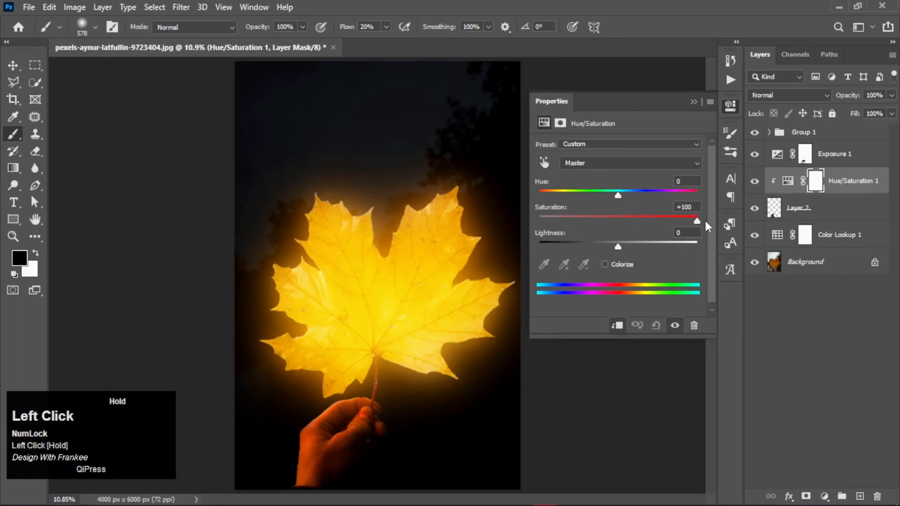
drag(711, 222, 711, 221)
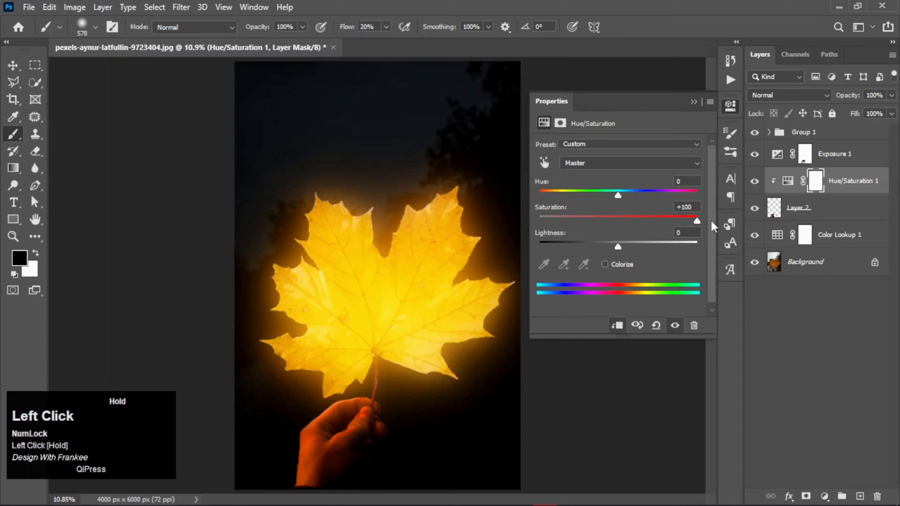
click(697, 100)
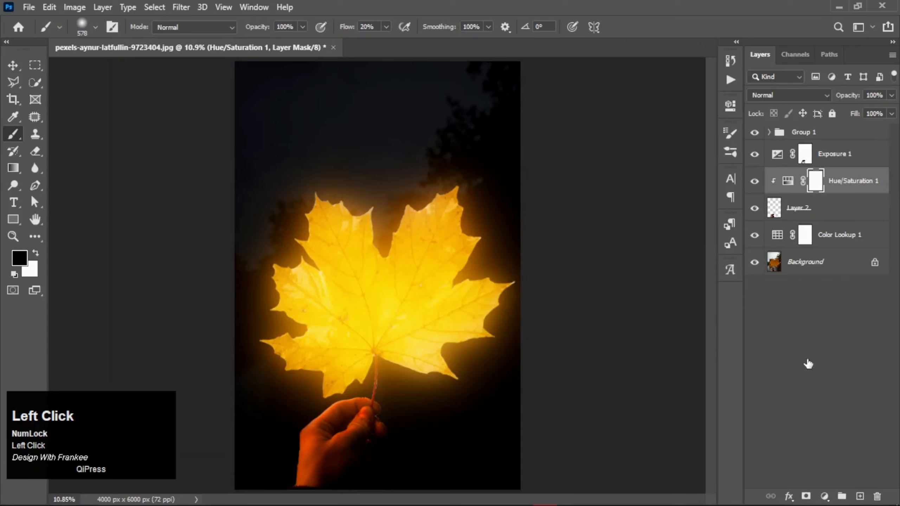
Split and adjust the black Underlying Layer slider in the Hue/Saturation layer's Blend If options, keeping the Gray channel.
click(789, 496)
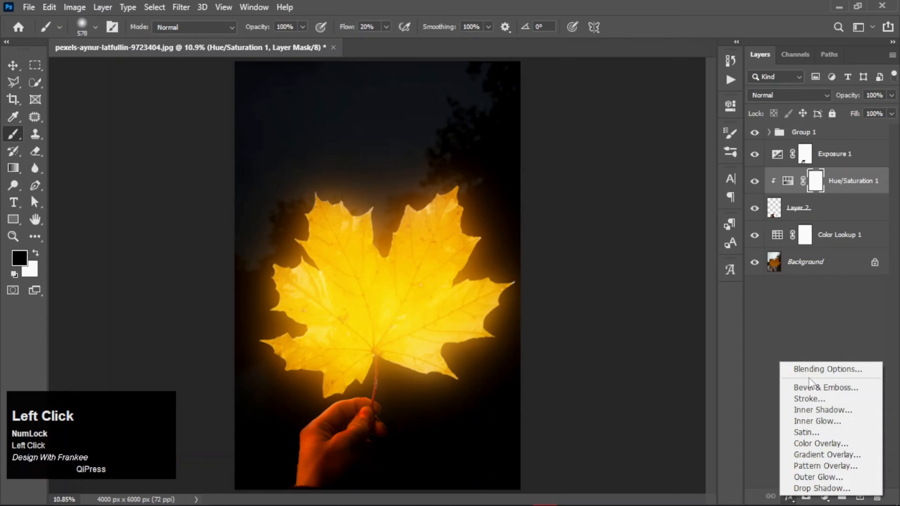
click(809, 371)
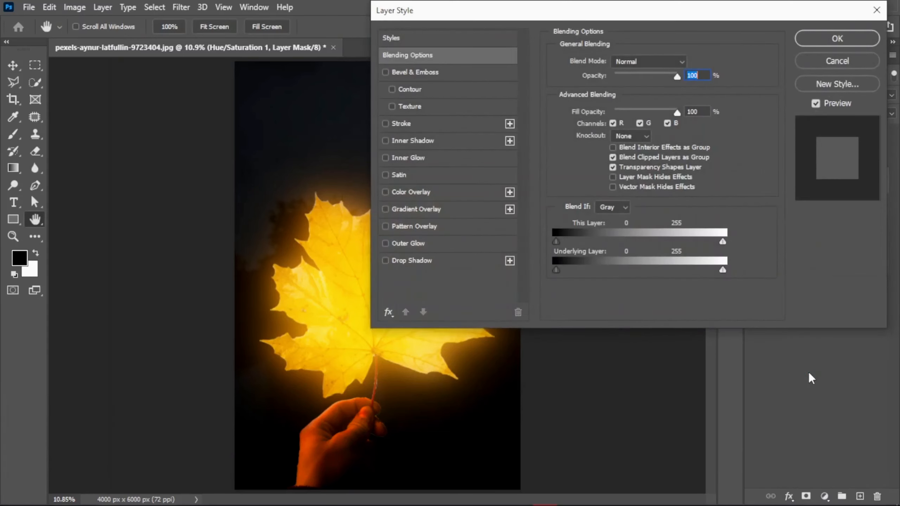
drag(554, 272, 642, 269)
key(alt)
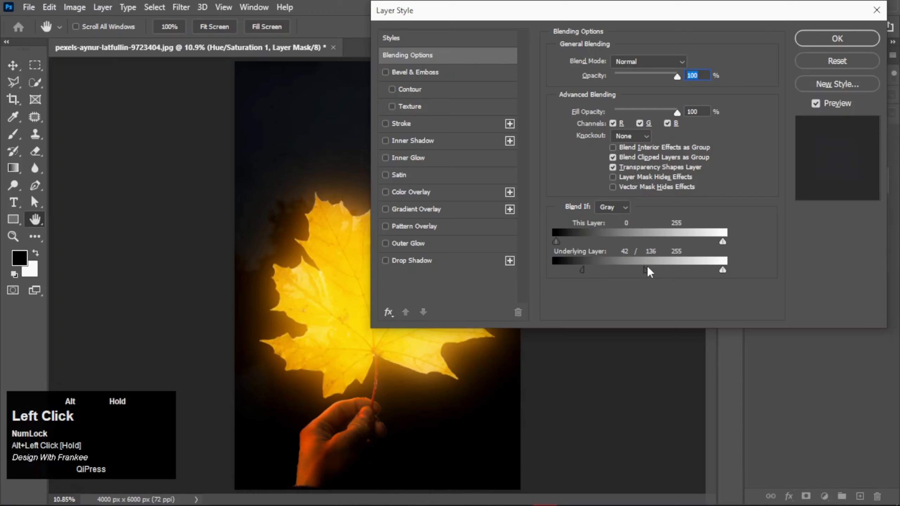
drag(582, 268, 599, 267)
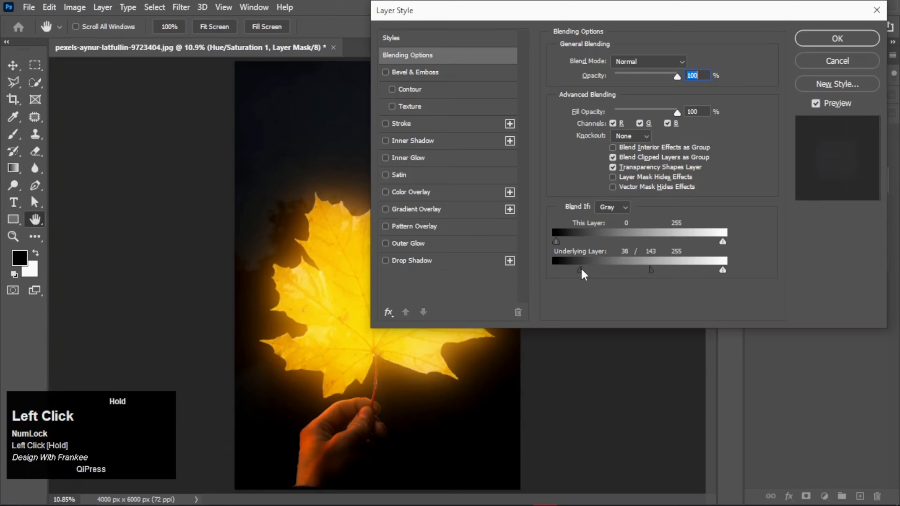
drag(656, 275, 640, 273)
click(837, 38)
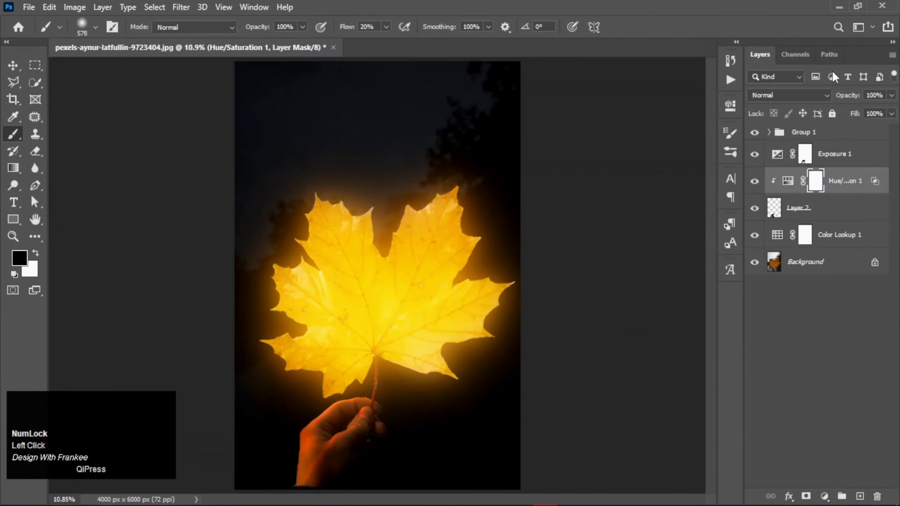
Add a Selective Color adjustment layer above Group 1 and set cyan to +29% for the Yellows.
click(850, 237)
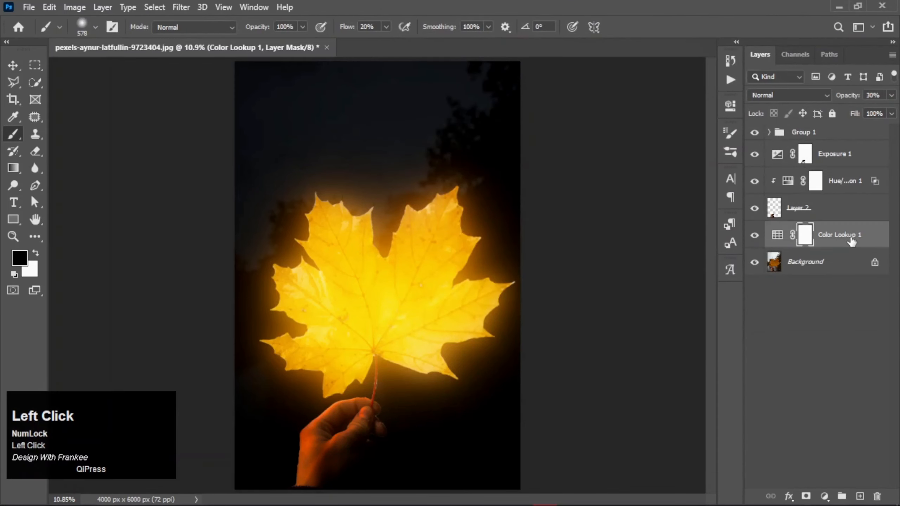
click(837, 140)
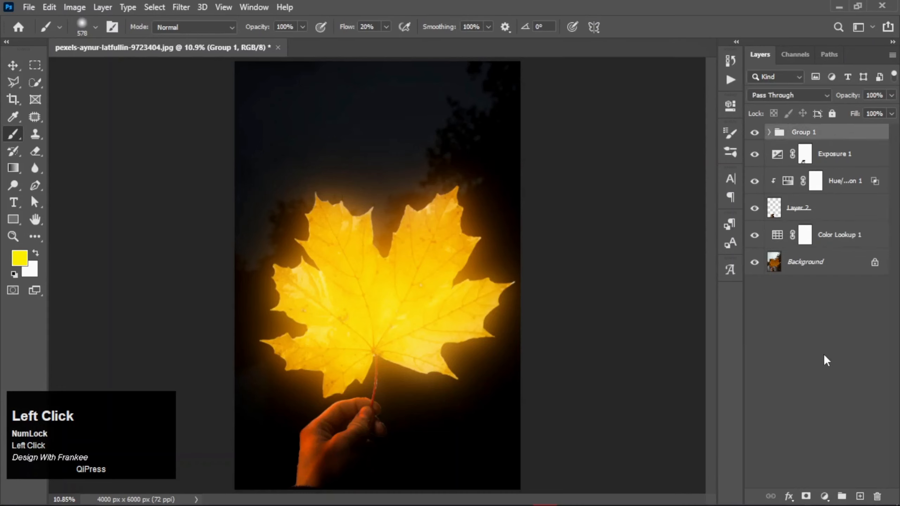
click(825, 496)
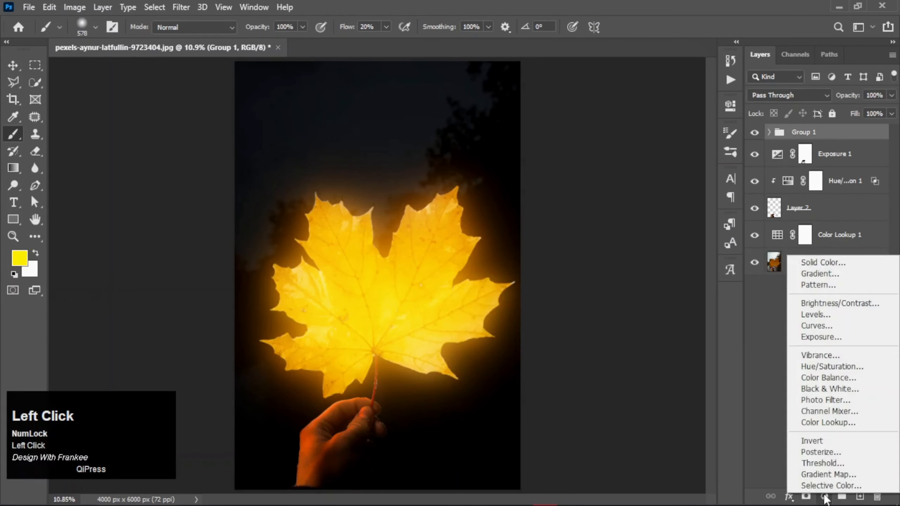
click(823, 486)
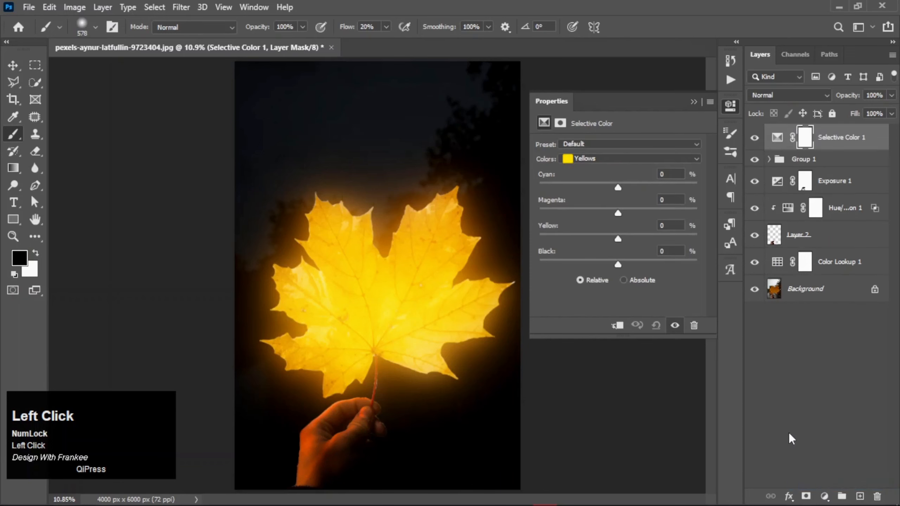
click(664, 159)
click(625, 181)
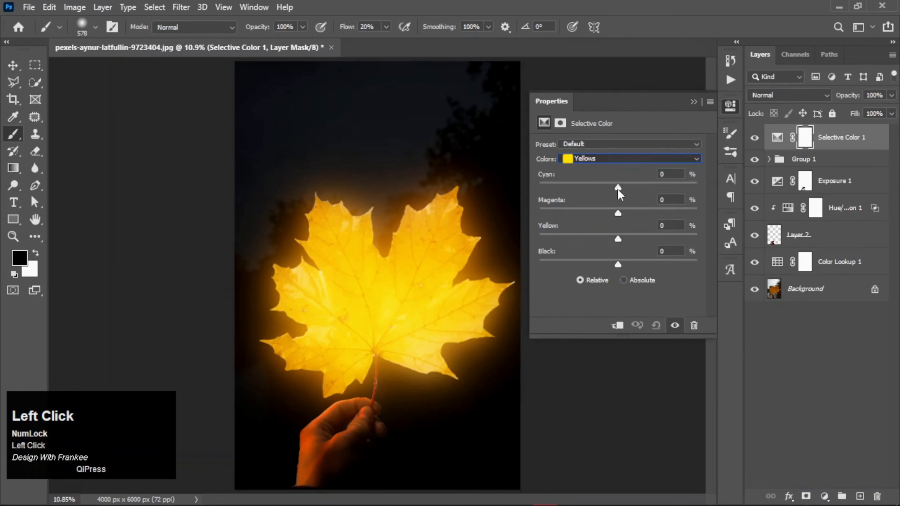
mouse_move(617, 188)
mouse_down()
mouse_move(640, 186)
mouse_move(630, 186)
mouse_up()
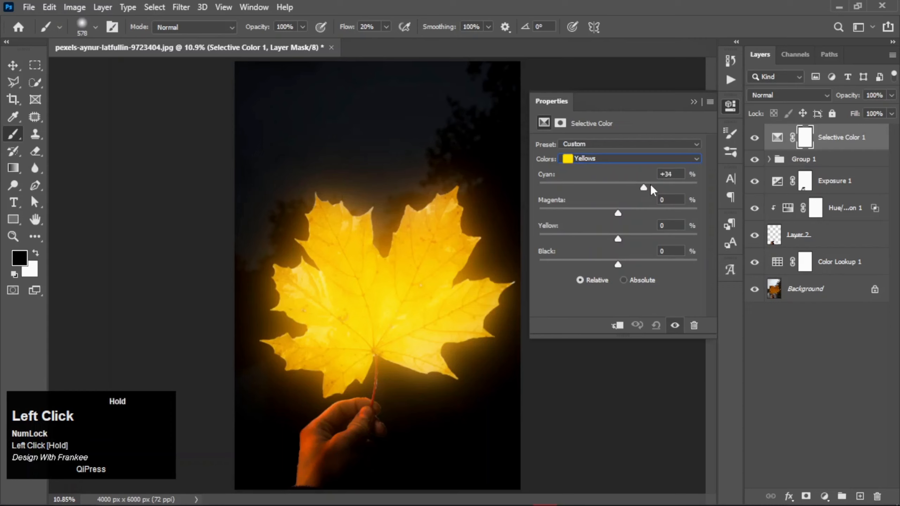
mouse_move(643, 187)
mouse_down()
mouse_move(623, 185)
mouse_move(640, 191)
mouse_up()
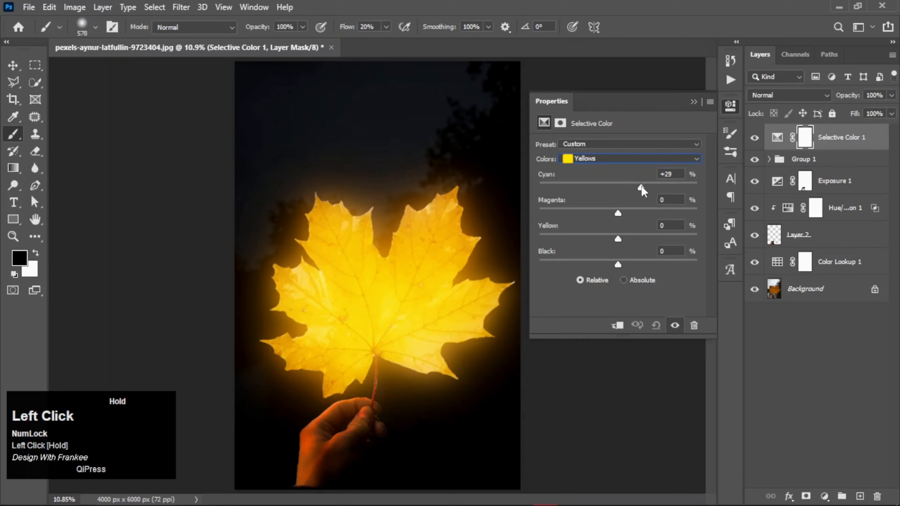